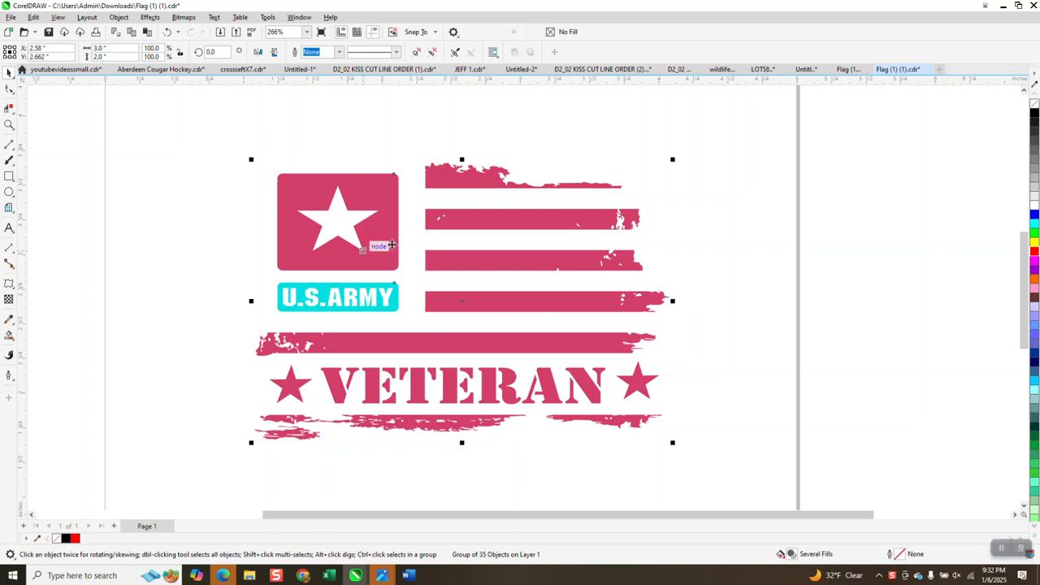
Duplicate the whole flag artwork and place the copy 4 inches to the right of the original.
click(510, 157)
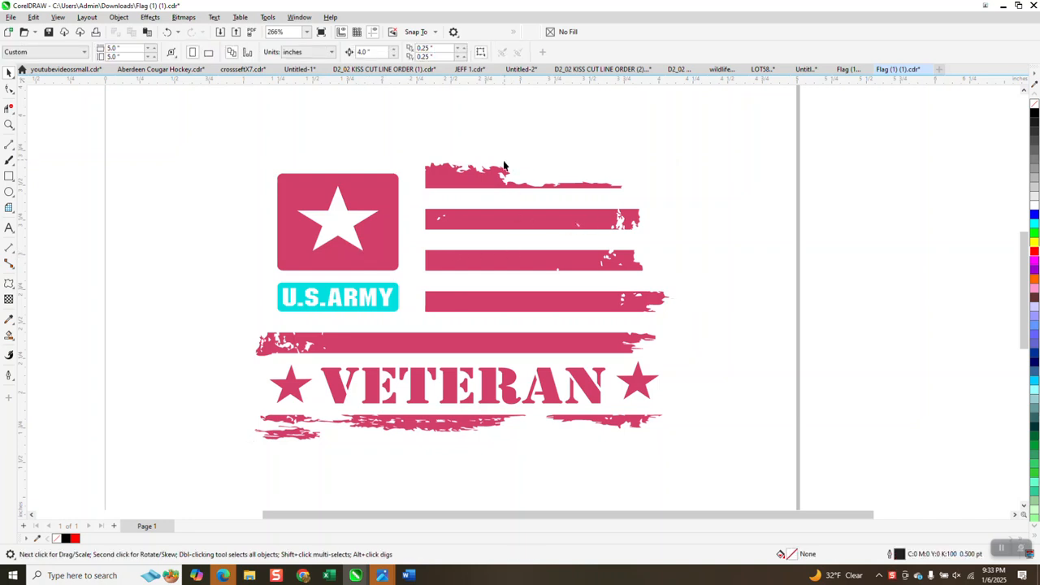
click(492, 178)
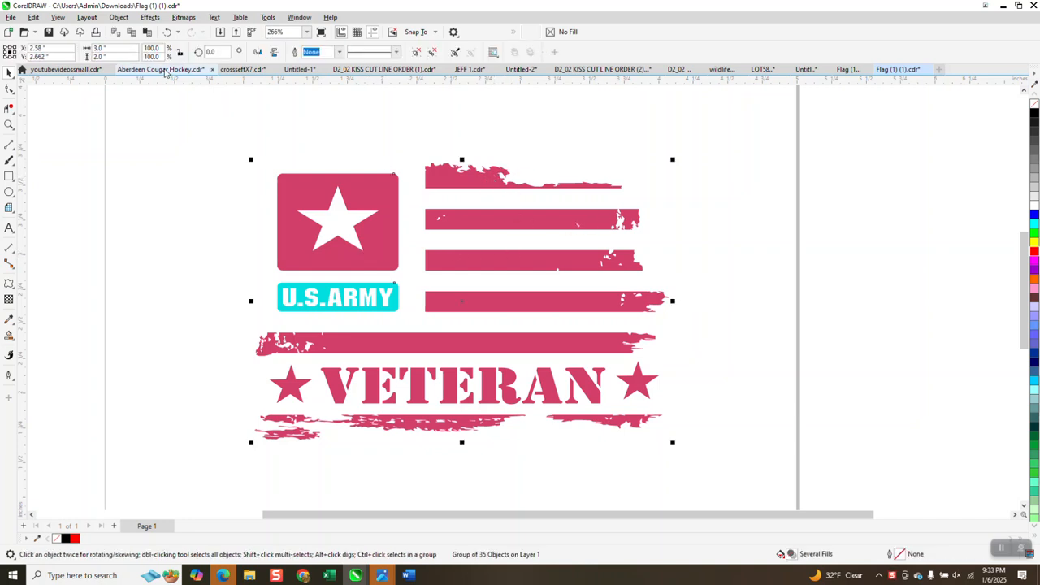
click(332, 102)
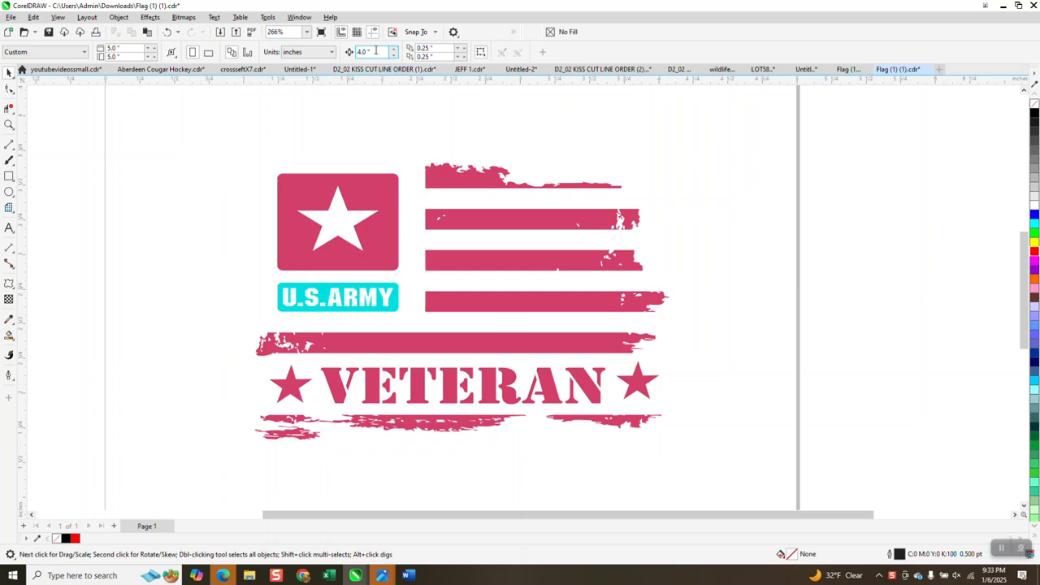
click(451, 215)
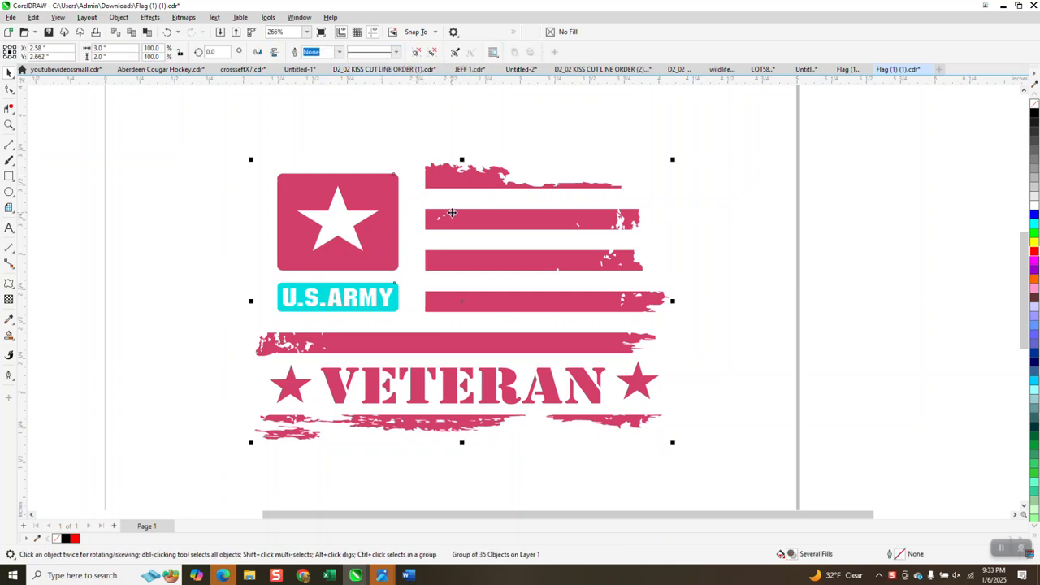
key(ctrl+d)
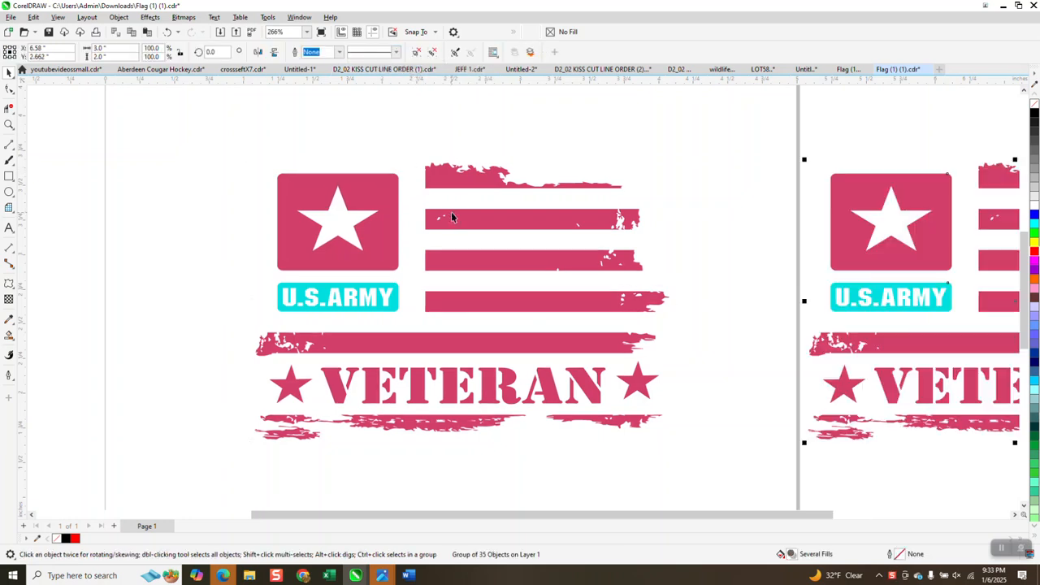
Remove the fill from the original flag artwork and give it a red hairline outline.
click(552, 228)
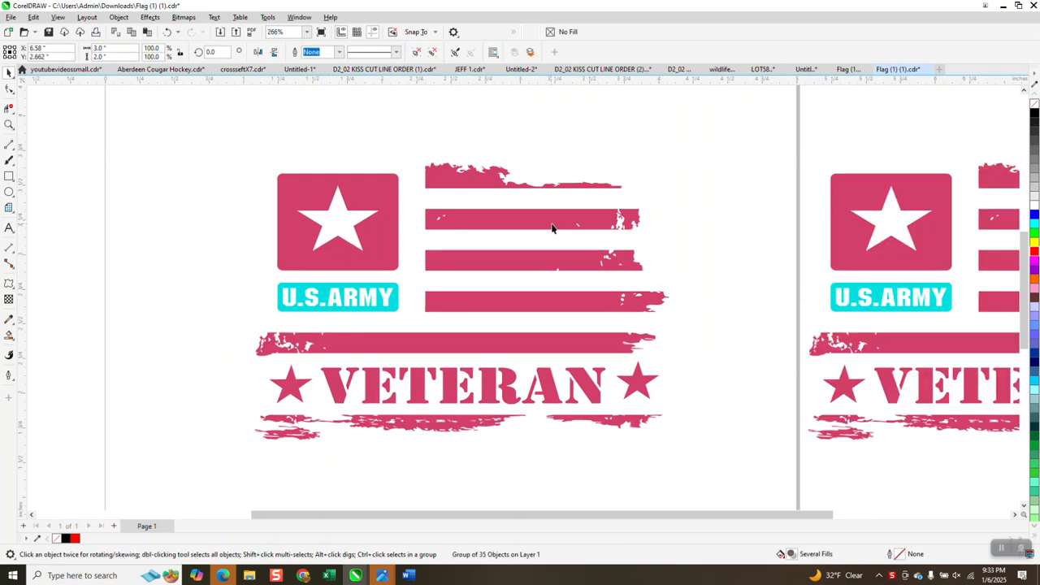
click(1034, 104)
right_click(1029, 259)
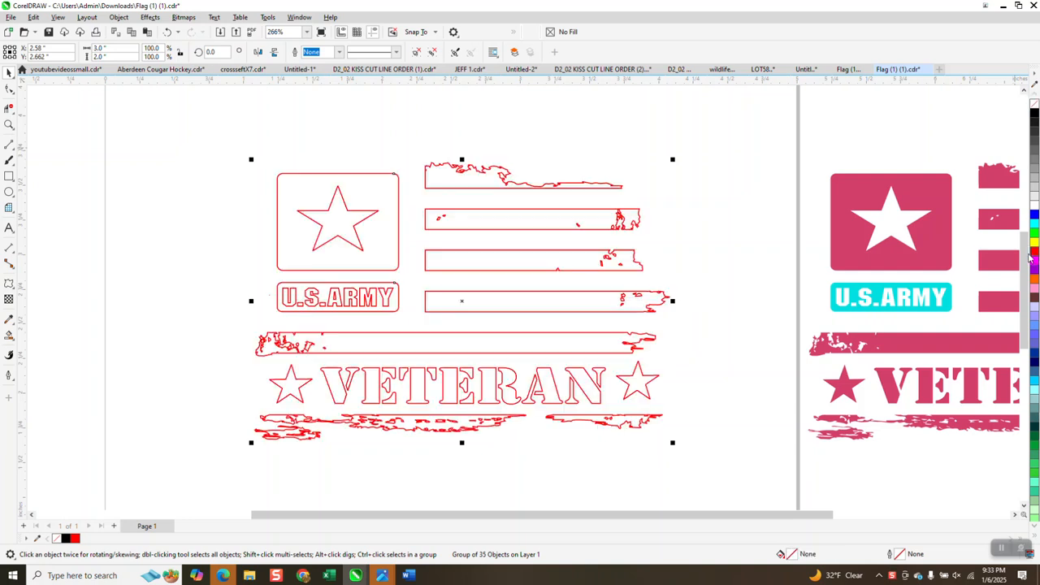
click(337, 53)
click(317, 74)
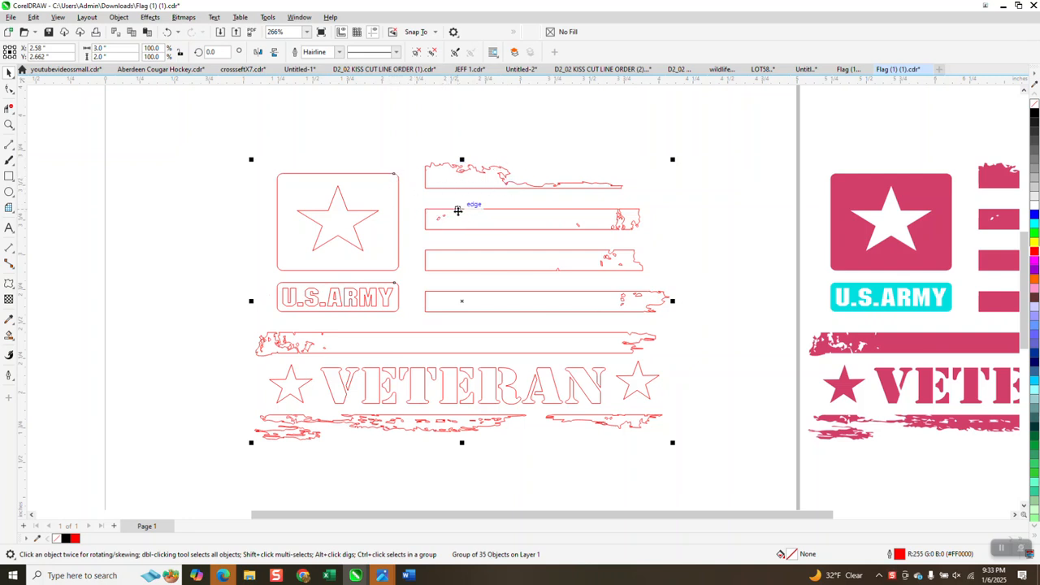
Try a one-step outside contour with a 0.1-inch offset around the outlined flag, and undo it.
click(150, 18)
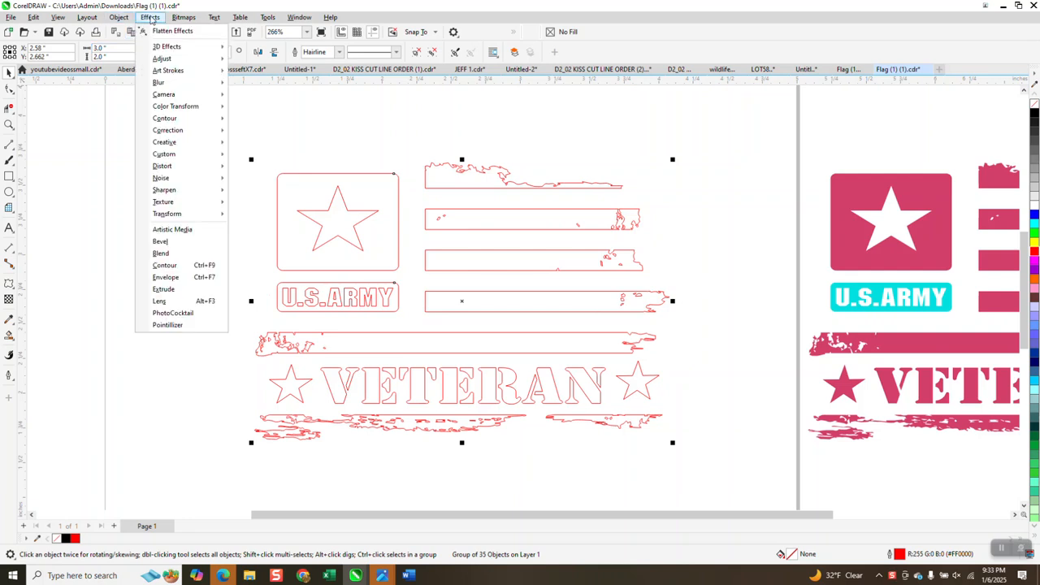
click(165, 266)
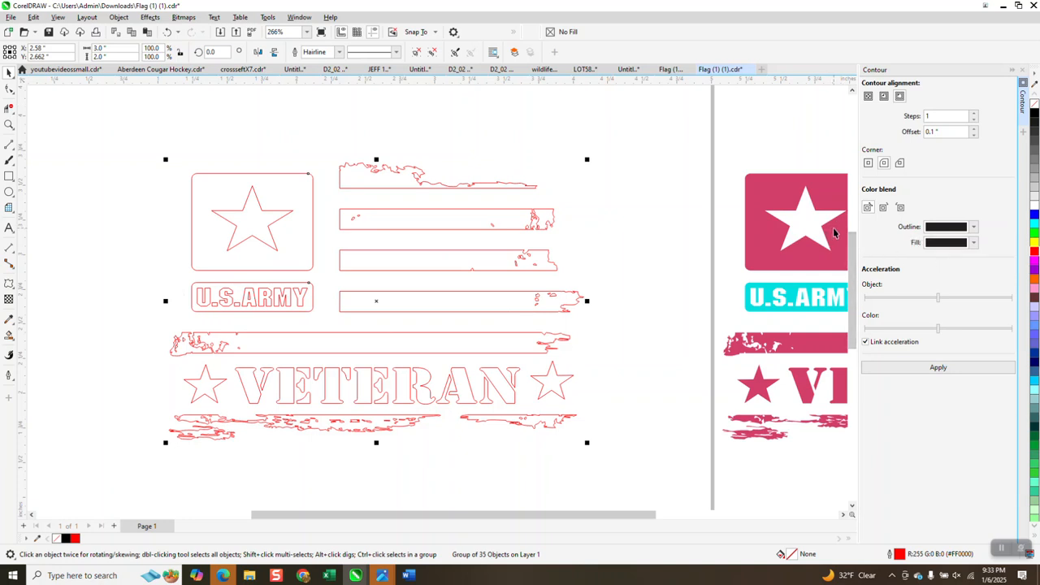
click(938, 367)
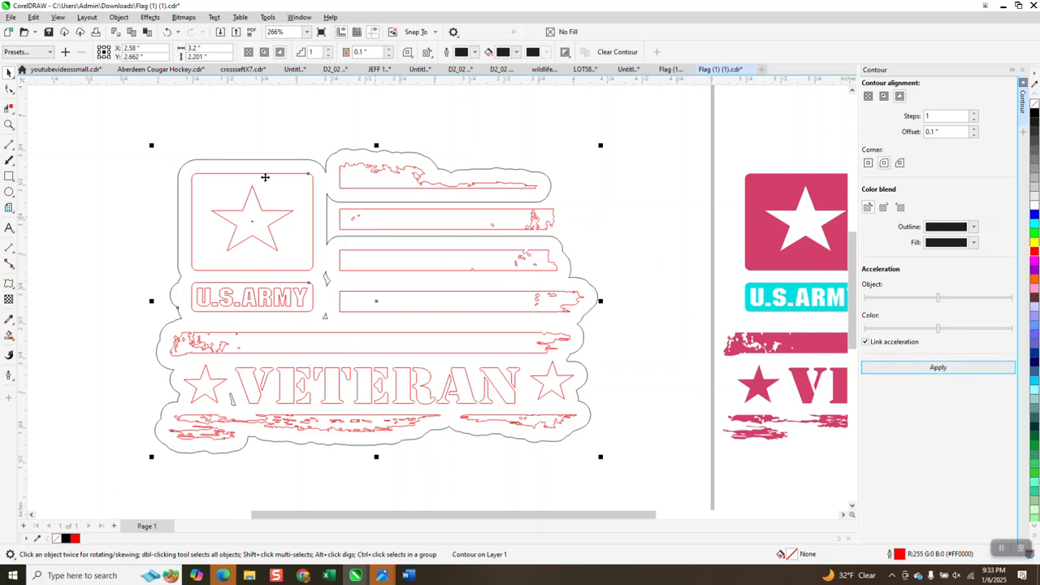
click(167, 32)
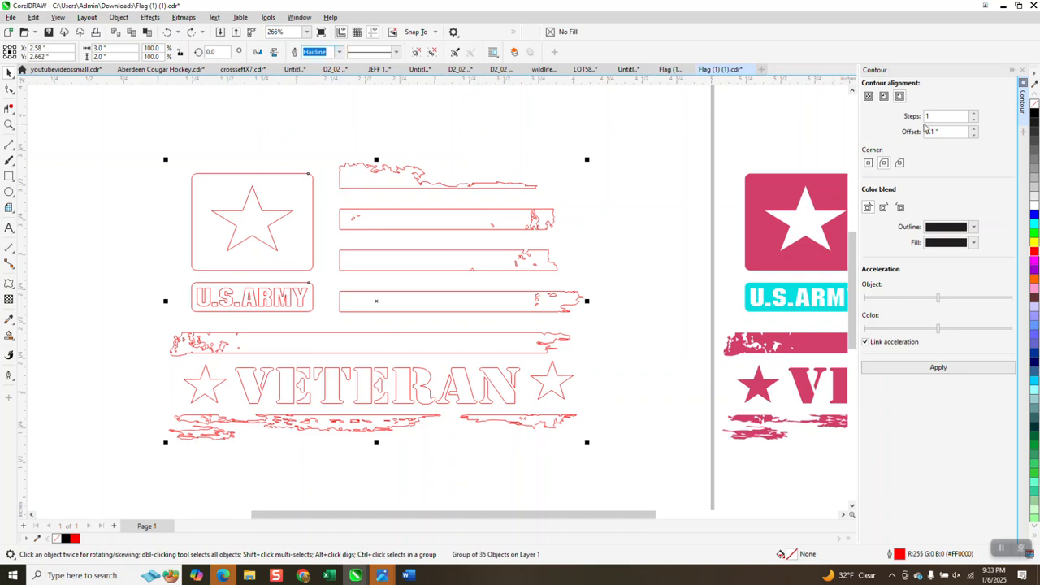
Apply a one-step outside contour with a 0.15-inch offset around the outlined flag.
drag(963, 131, 914, 135)
text(.15)
click(938, 368)
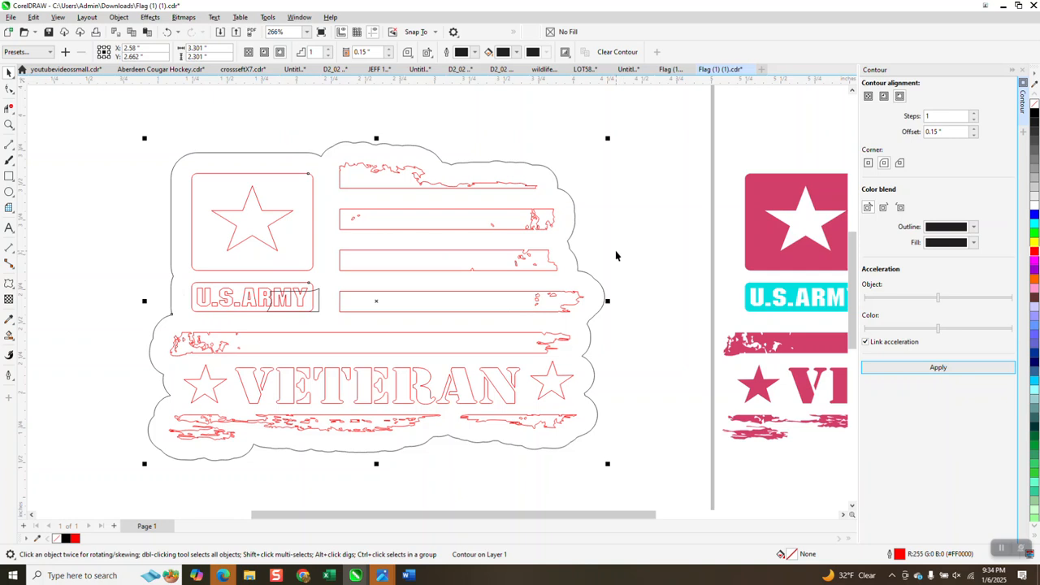
Break the contour apart from the flag and move the contour curve 4 inches to the left.
scroll(615, 230, down, 1)
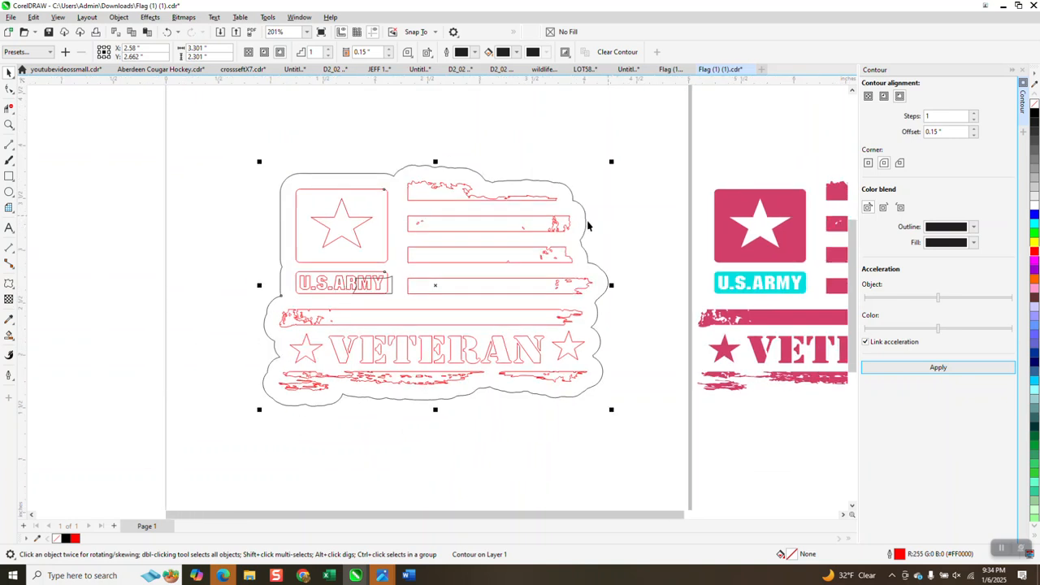
click(116, 18)
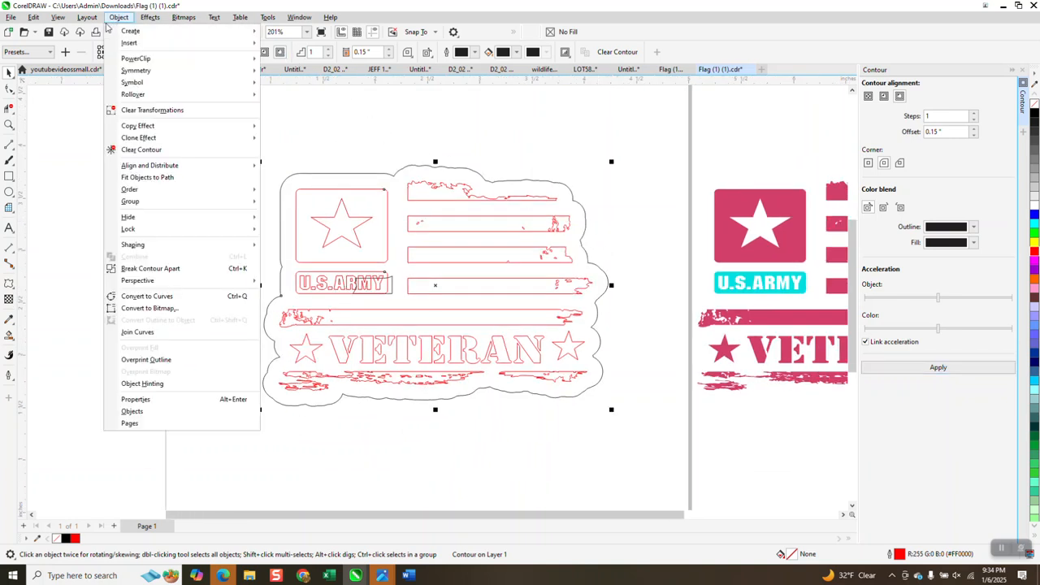
click(168, 268)
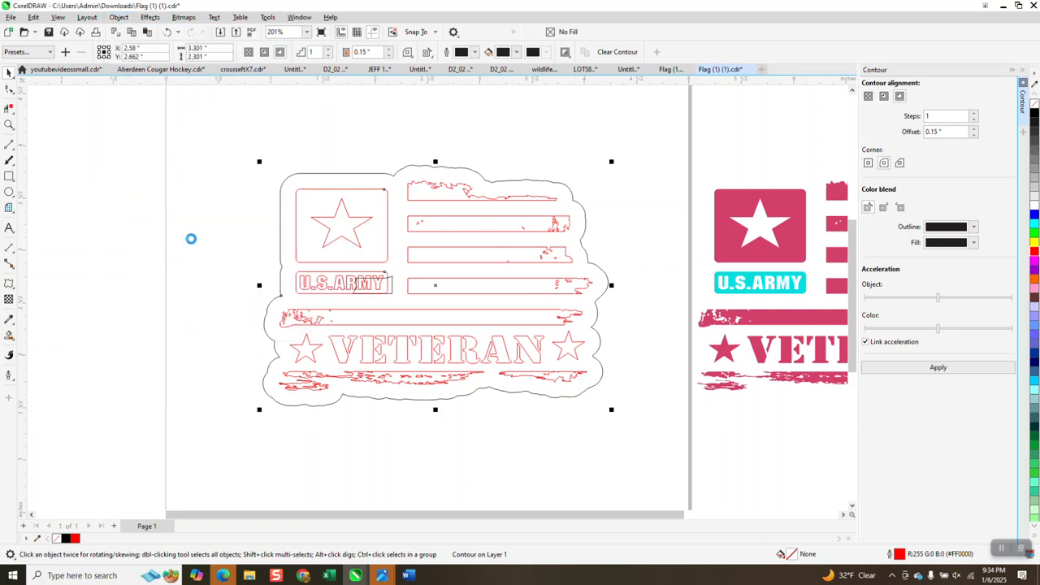
click(332, 130)
click(359, 174)
key(Left)
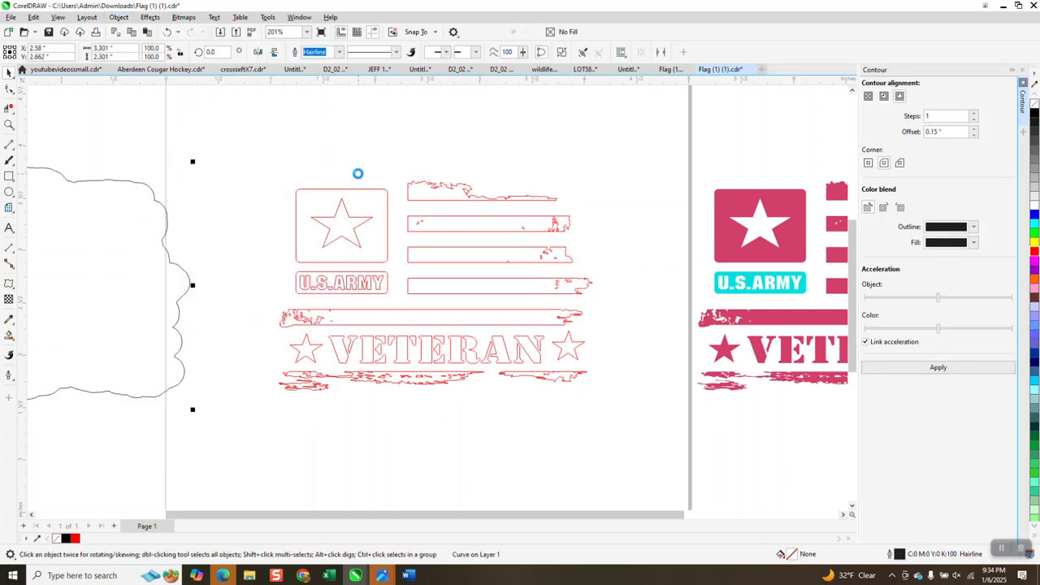
scroll(543, 161, down, 2)
scroll(645, 176, down, 1)
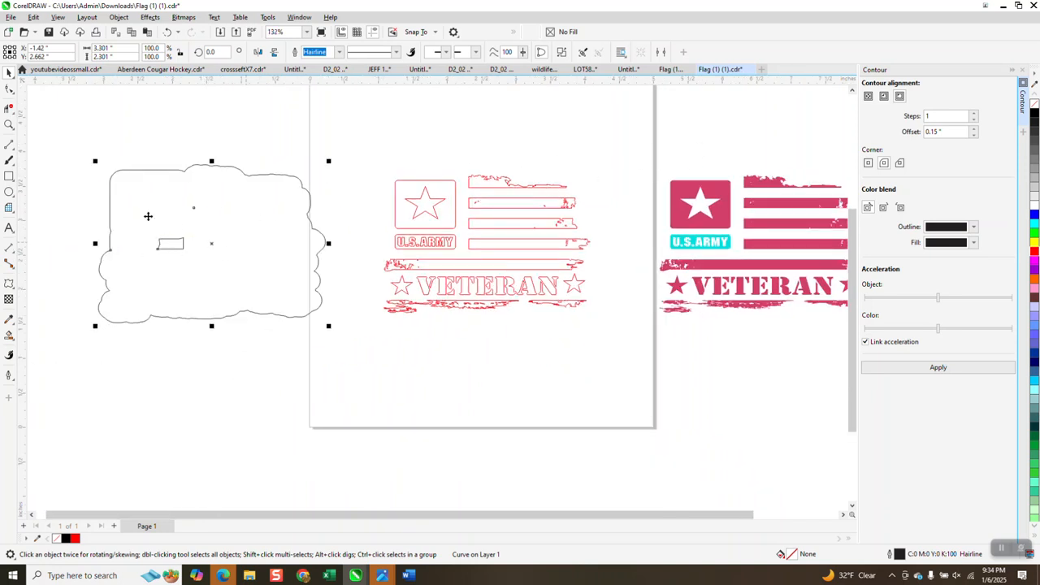
Break the separated contour curve apart and delete the small stray shape inside it.
click(119, 17)
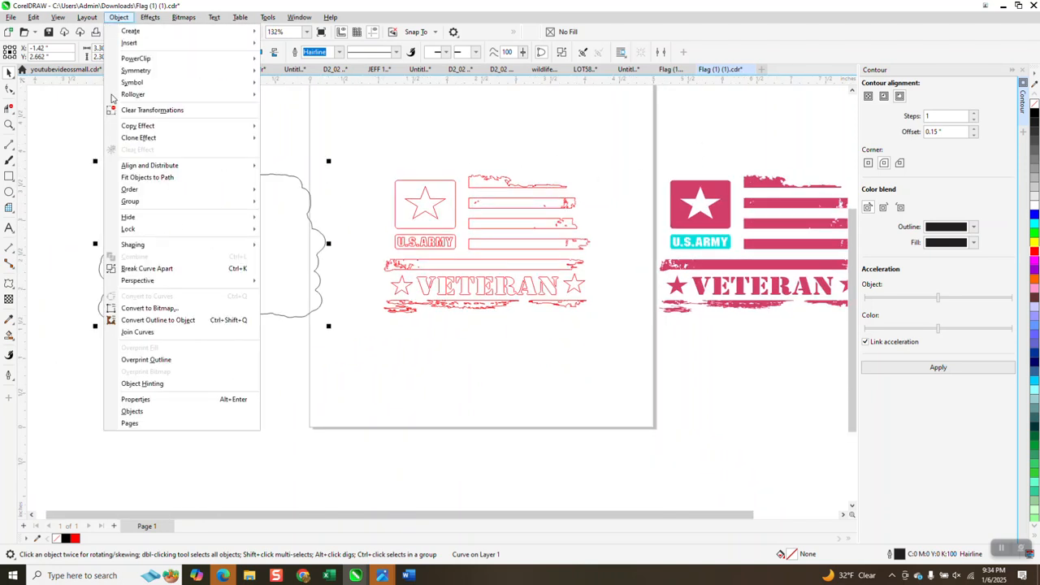
click(161, 273)
drag(128, 163, 261, 282)
key(Delete)
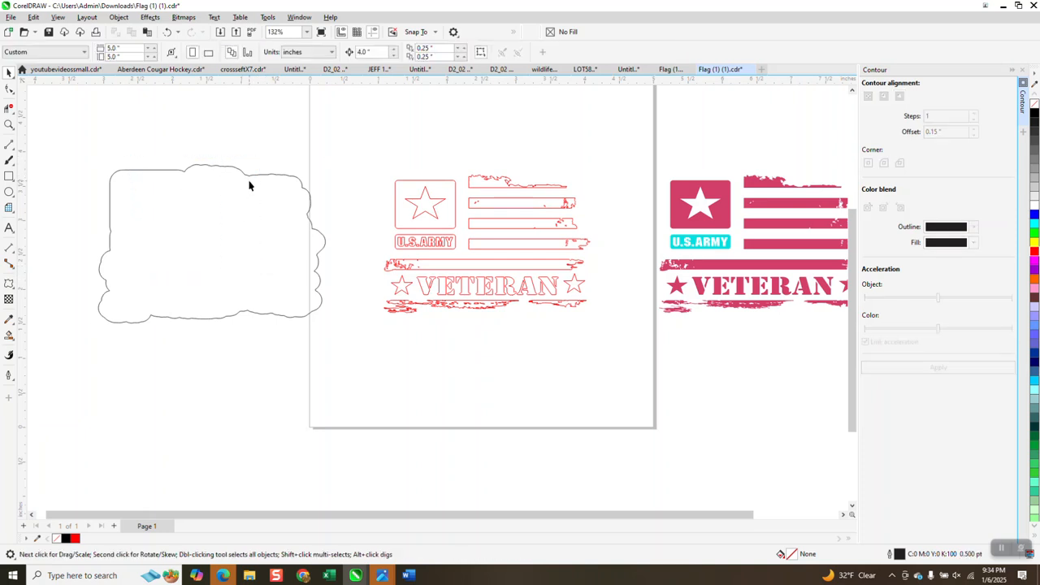
Color the contour curve's outline red and apply a one-step inside contour with a 0.05-inch offset to it.
click(251, 184)
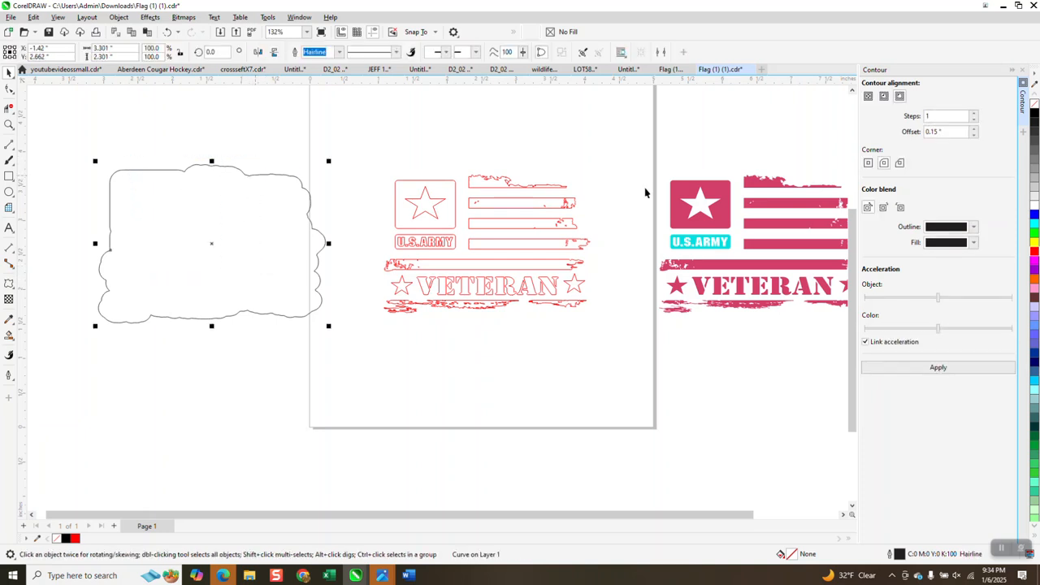
right_click(1035, 252)
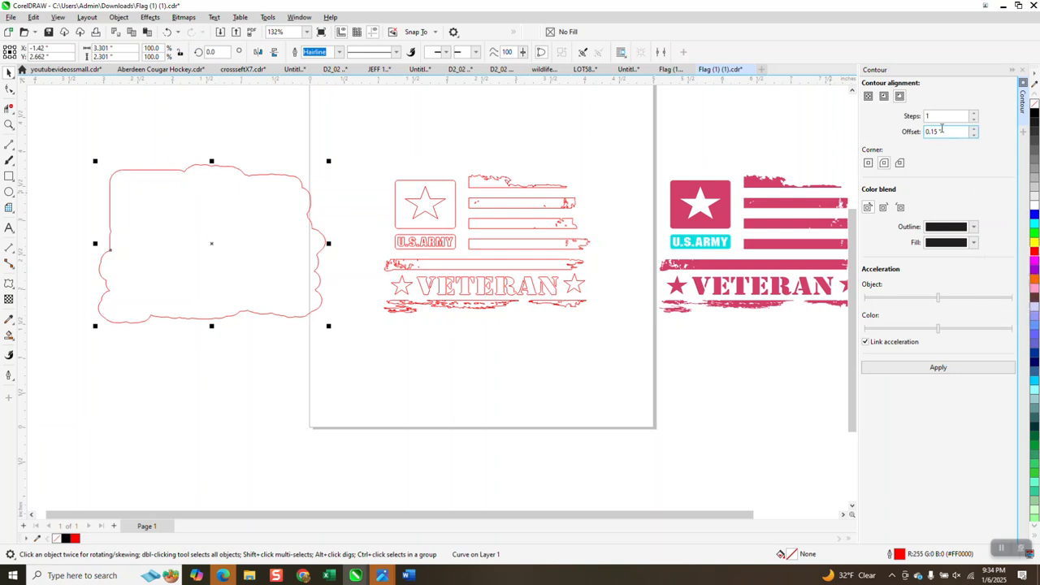
click(884, 96)
double_click(952, 132)
text(.05)
click(945, 368)
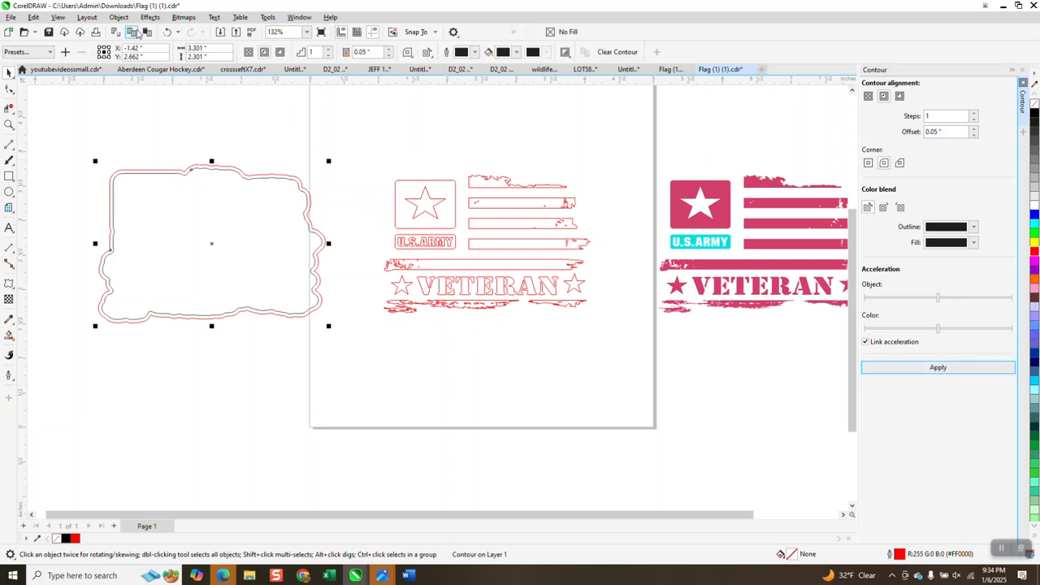
Break the inside contour apart and move it 4 inches right around the flag, with a red outline.
click(119, 17)
click(151, 269)
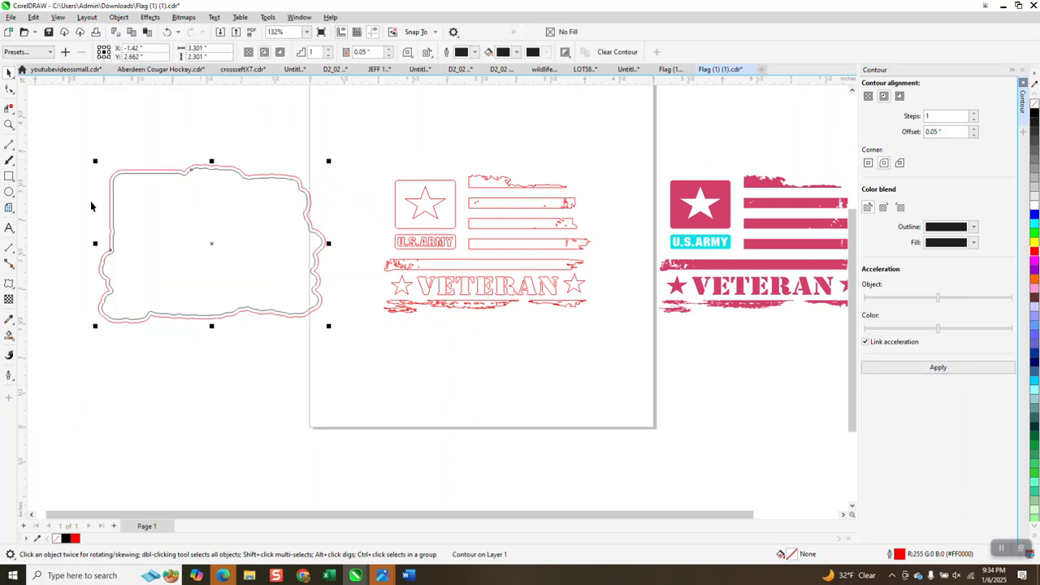
click(260, 235)
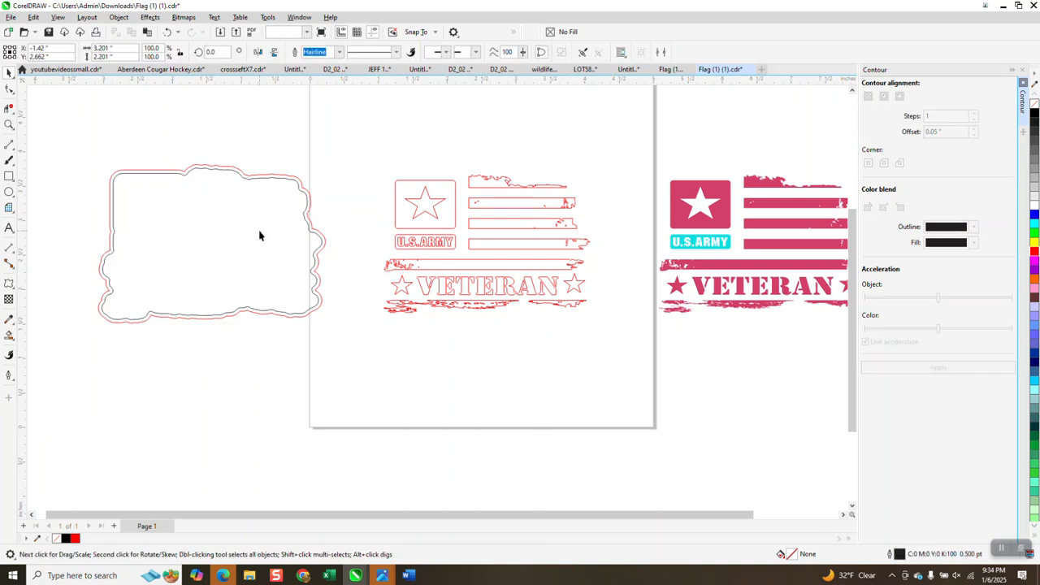
key(Right)
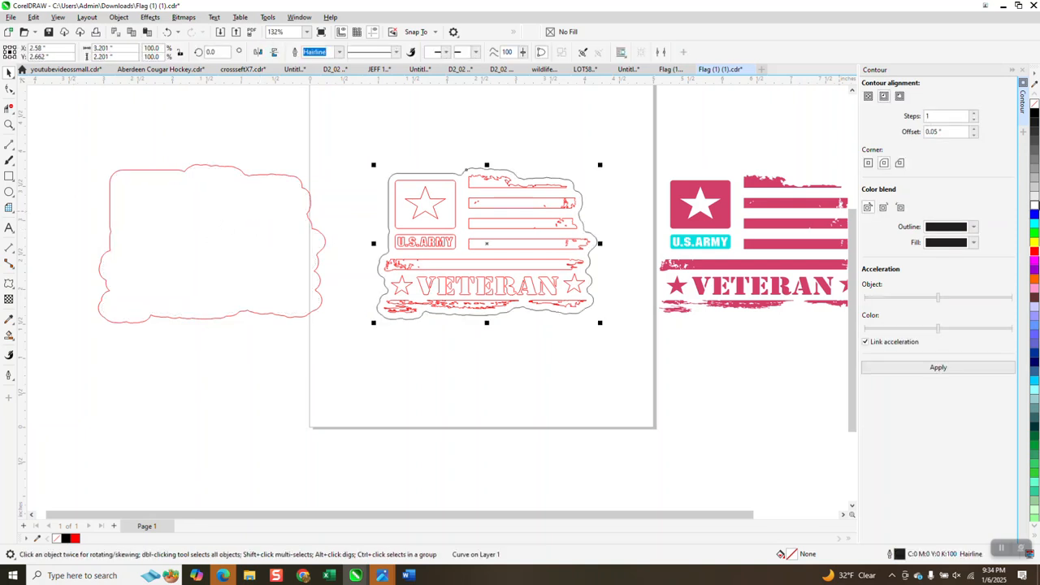
right_click(1035, 252)
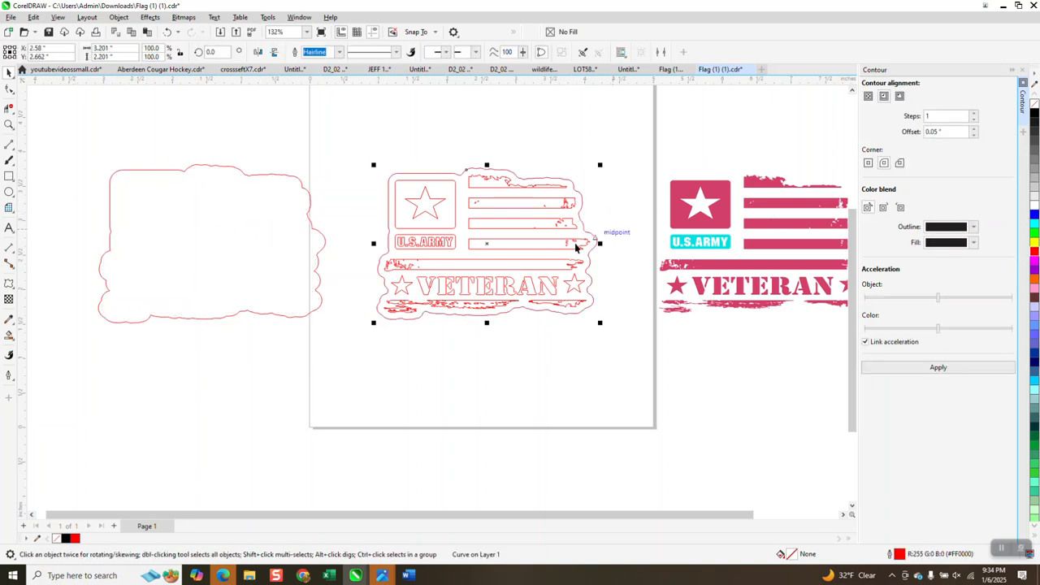
Try the larger contour curve around the flag for comparison, restore its position beside the page and delete it.
click(170, 173)
key(ctrl+z)
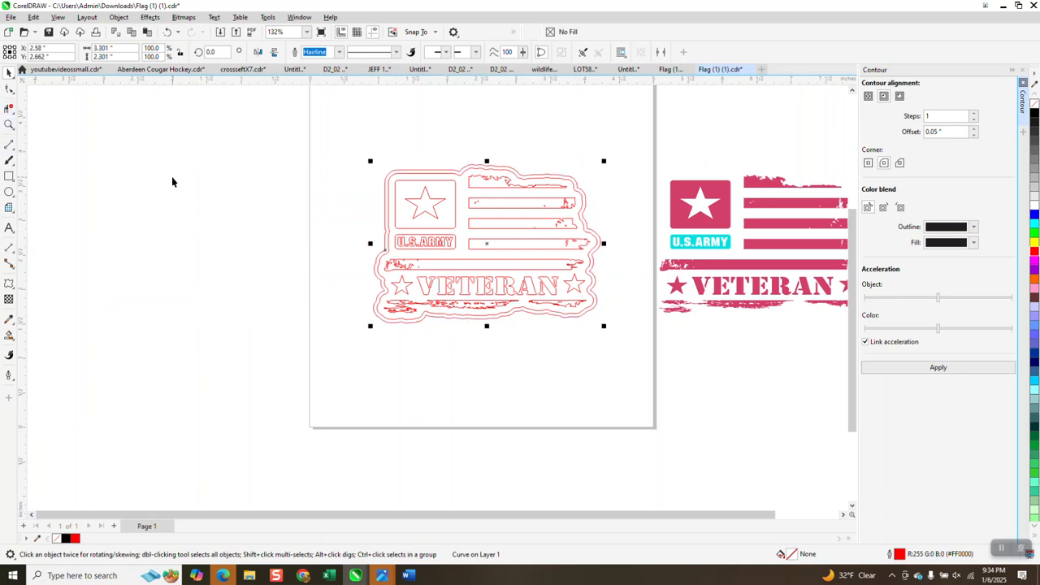
key(ctrl+shift+z)
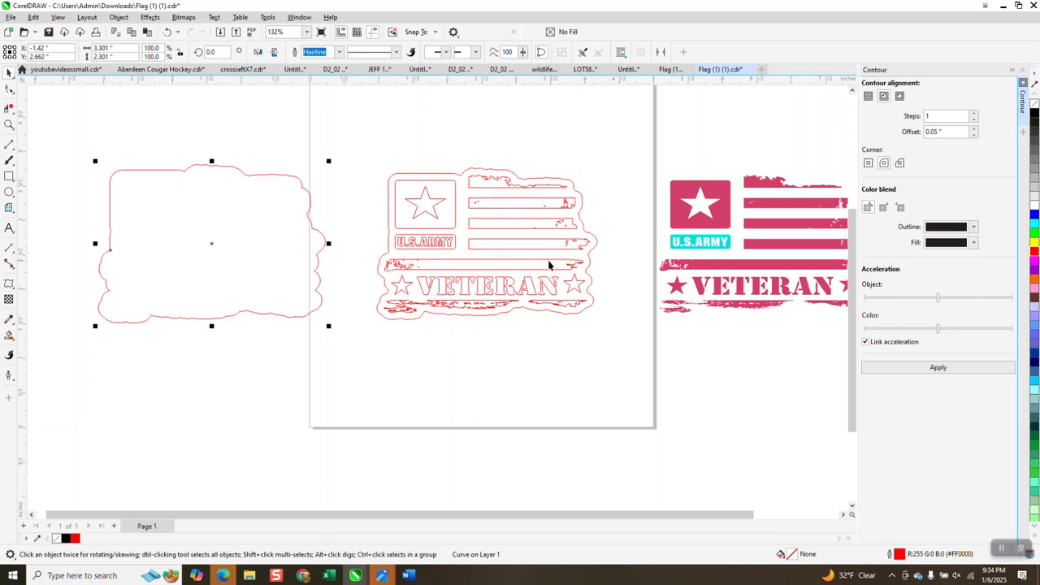
click(303, 206)
key(Delete)
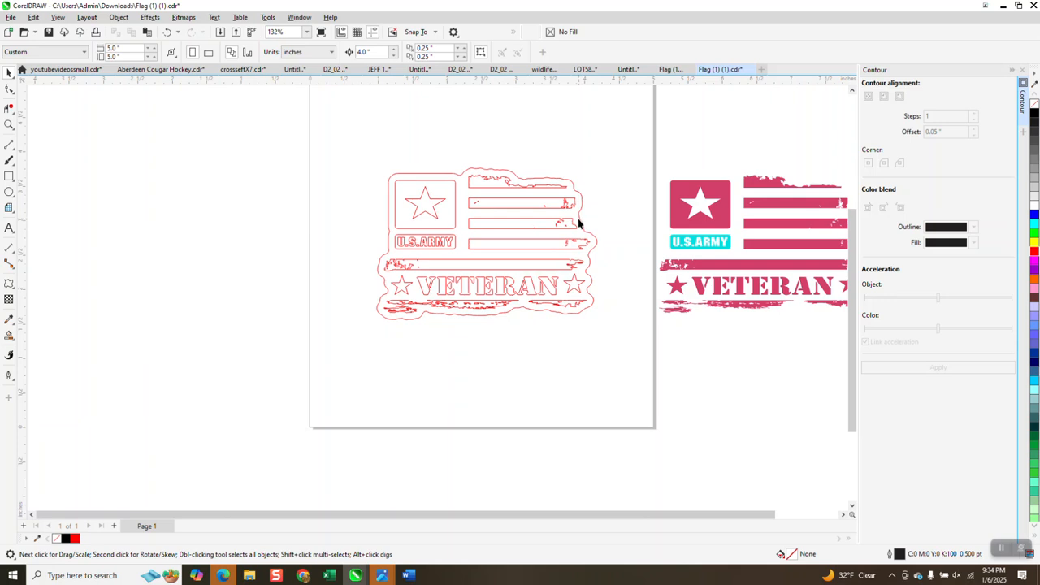
Move the contour curve around the flag 4 inches left and apply a one-step inside contour with a 0.05-inch offset.
click(578, 222)
drag(578, 223, 301, 223)
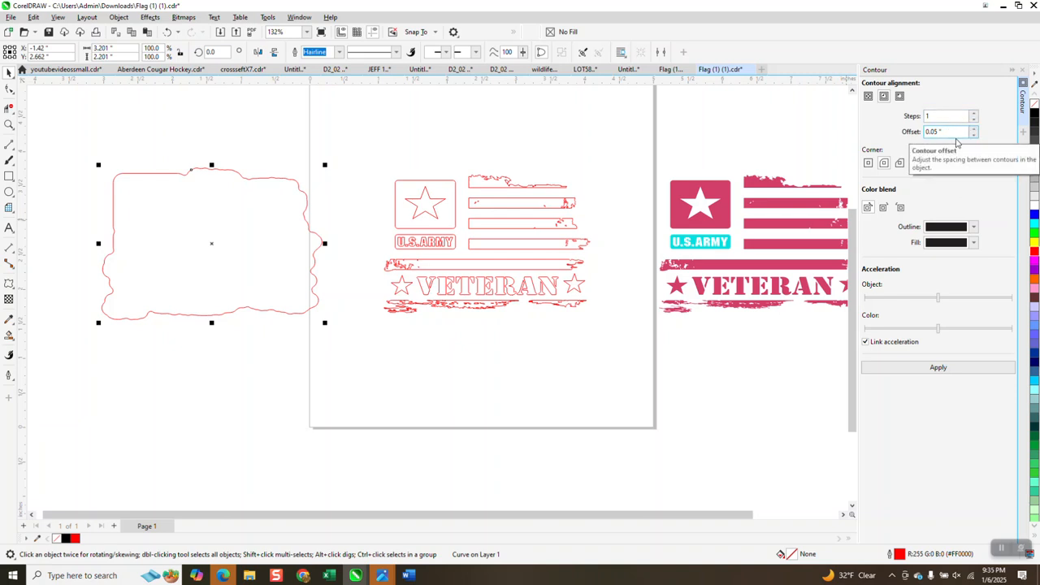
click(953, 368)
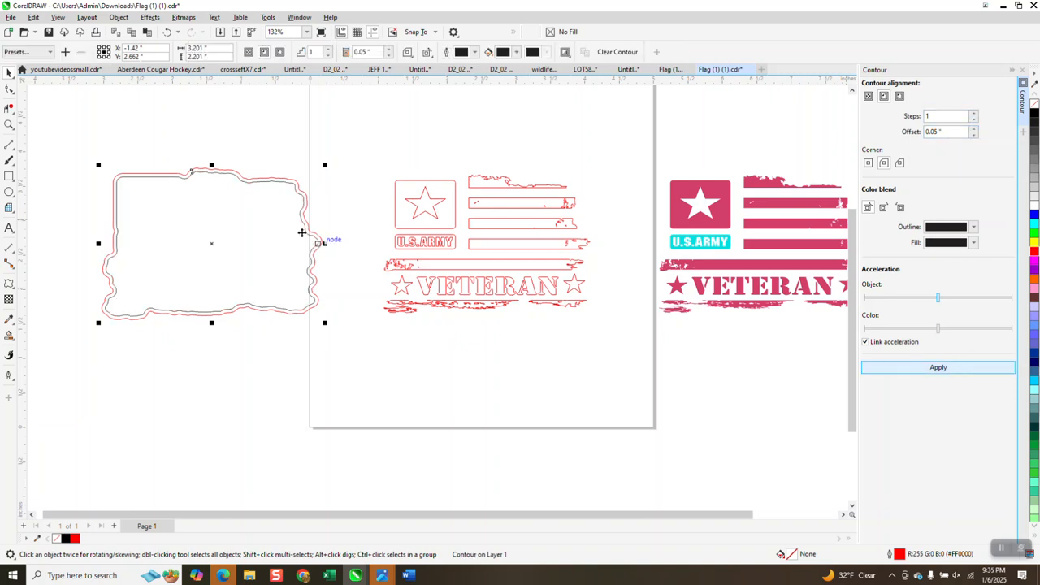
Break the new inner contour apart and move it 4 inches right around the outlined flag.
click(120, 18)
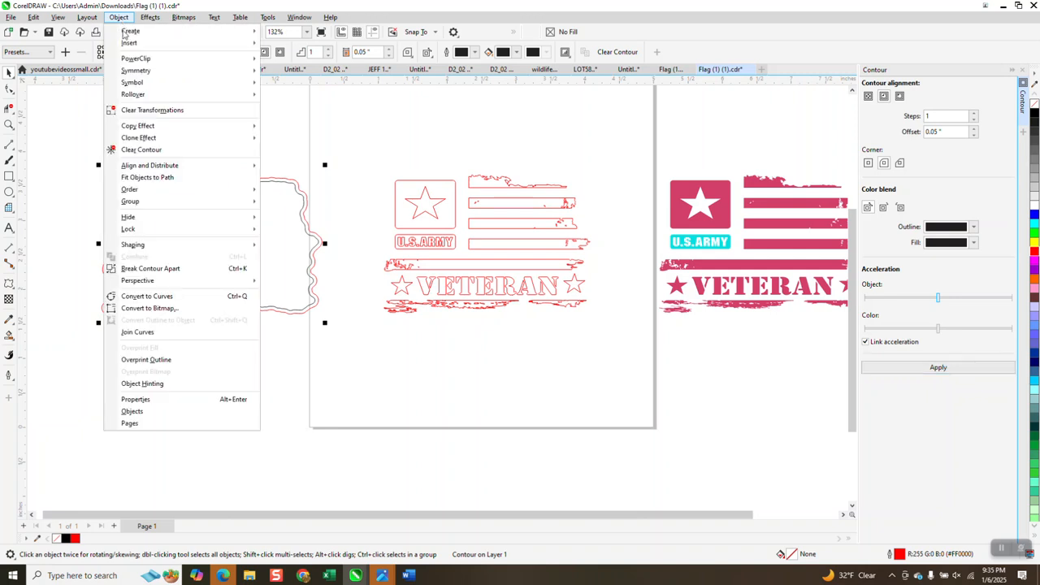
click(162, 268)
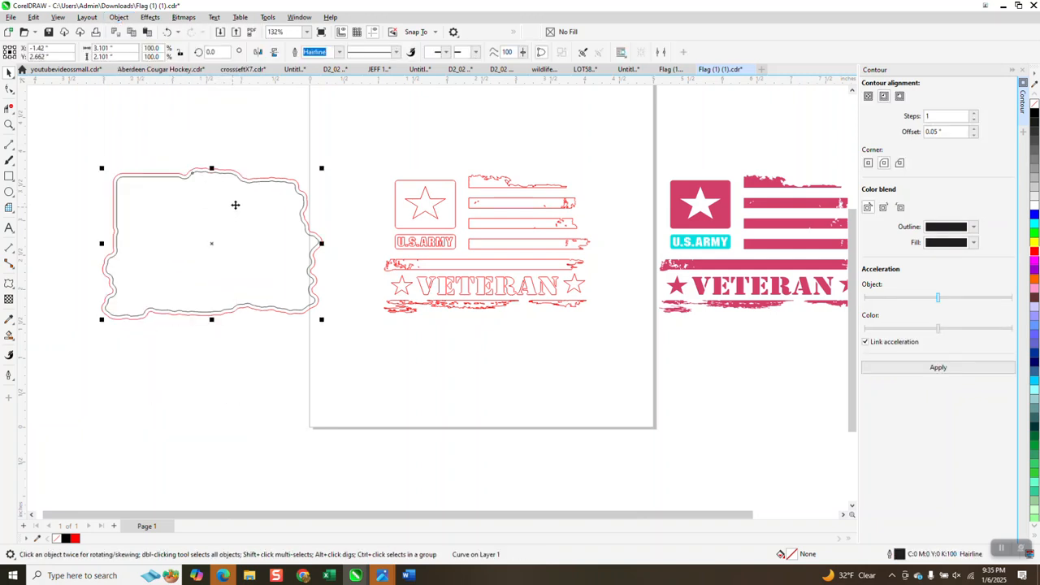
key(p)
scroll(260, 220, down, 1)
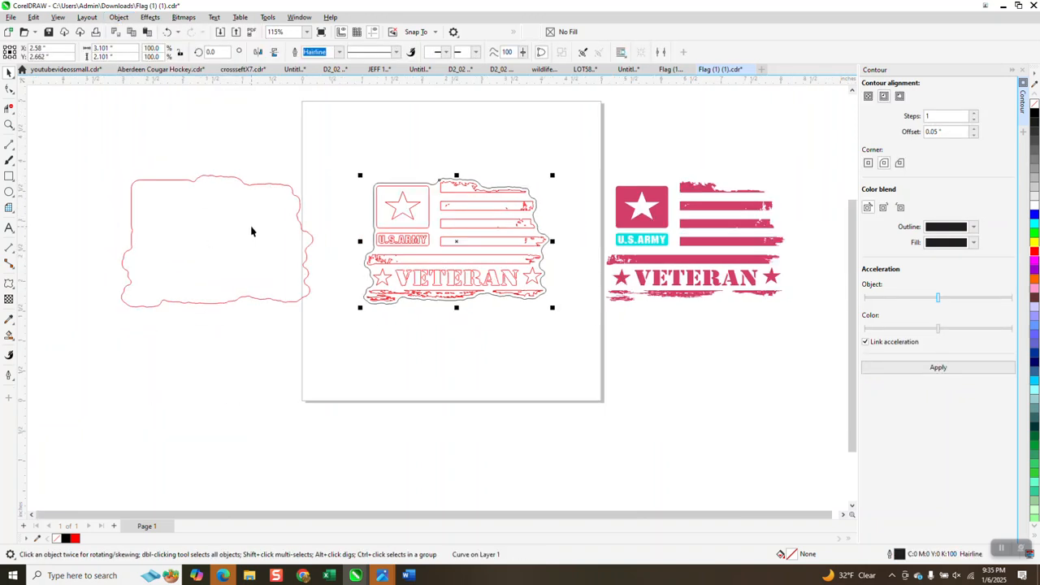
Fill the original flag artwork black and move the contour curve 4 inches right around it, with a red outline.
click(635, 221)
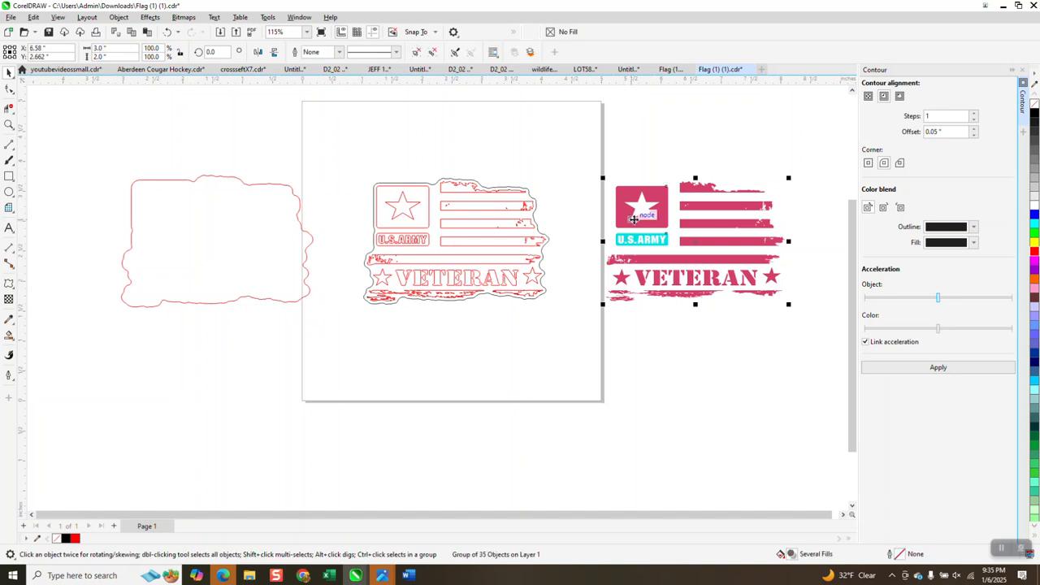
click(1036, 116)
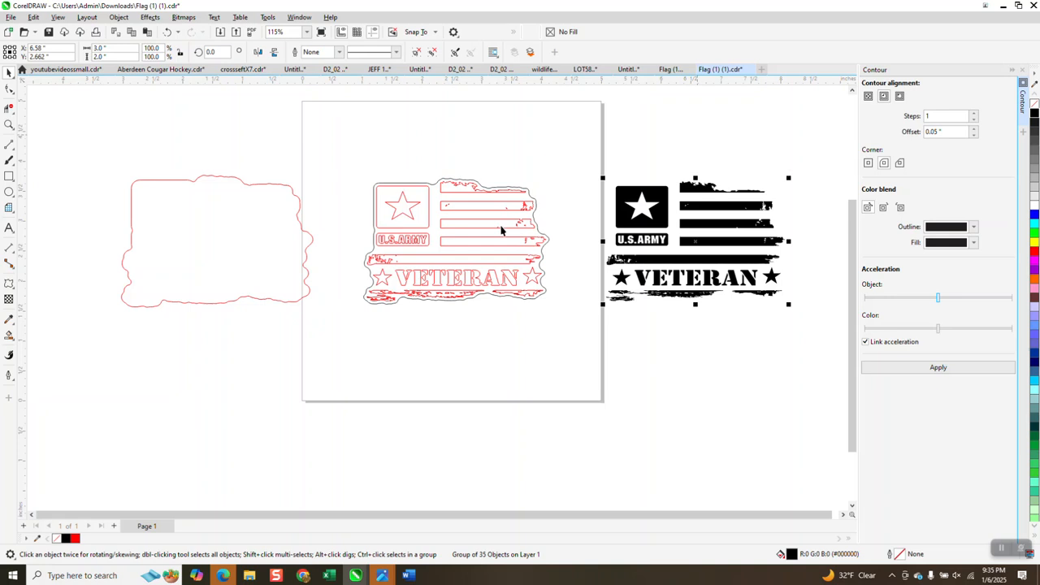
click(534, 215)
key(Right)
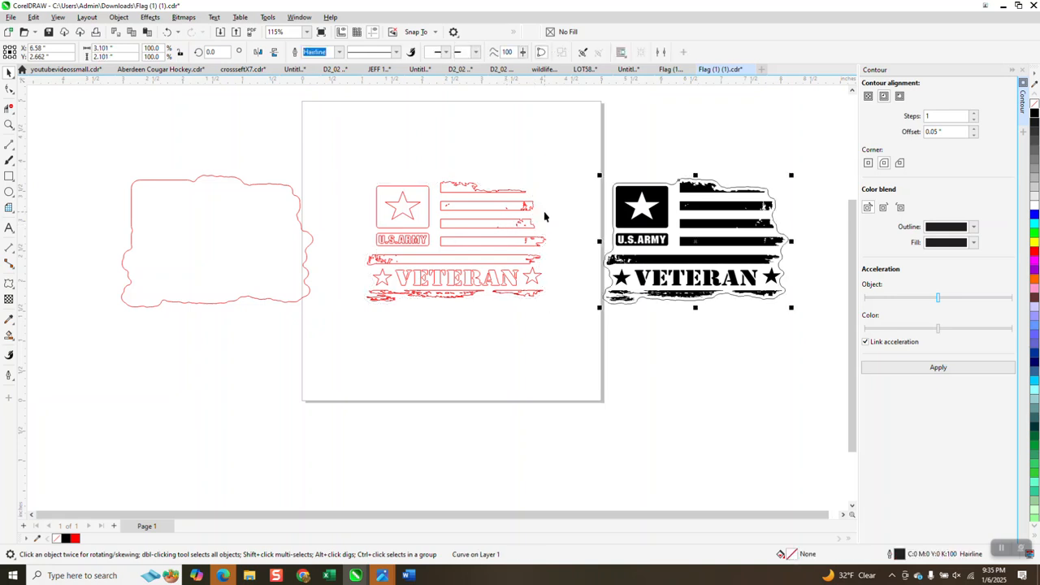
right_click(1034, 250)
click(9, 124)
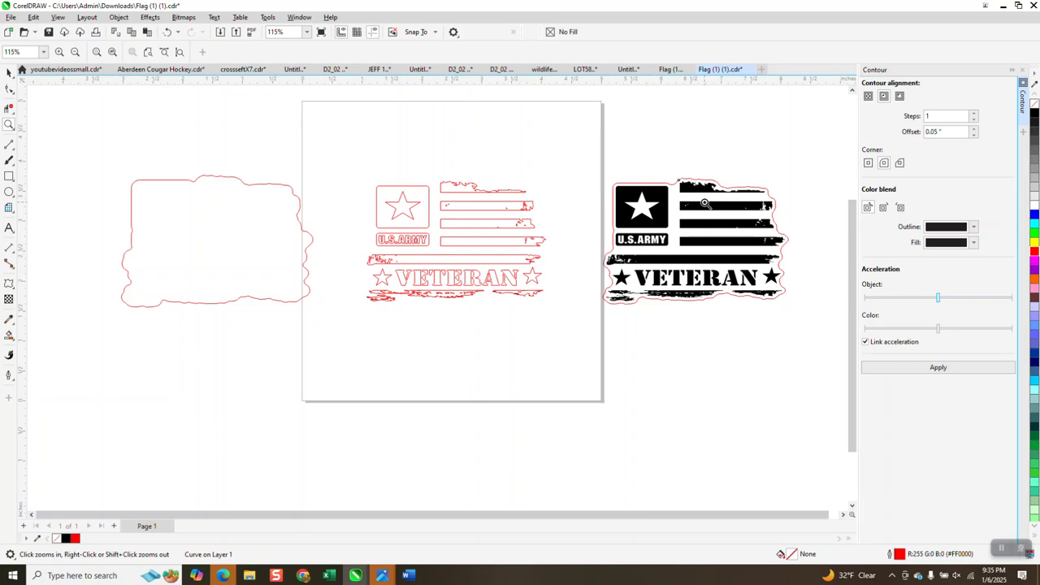
drag(582, 168, 799, 333)
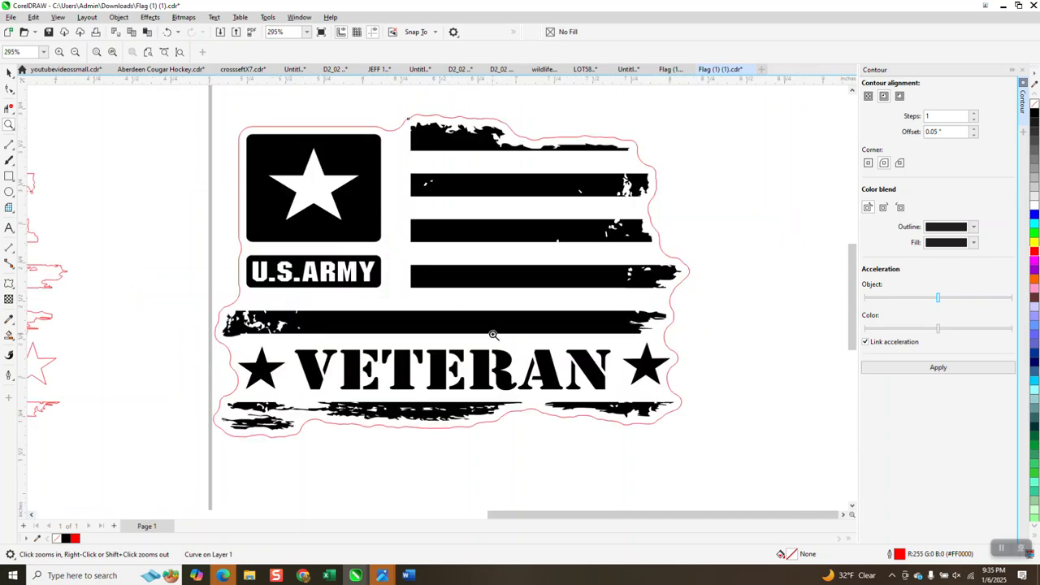
Delete the spare contour curve beside the page and the red-outlined flag copy on the page.
scroll(634, 332, down, 3)
scroll(71, 170, down, 3)
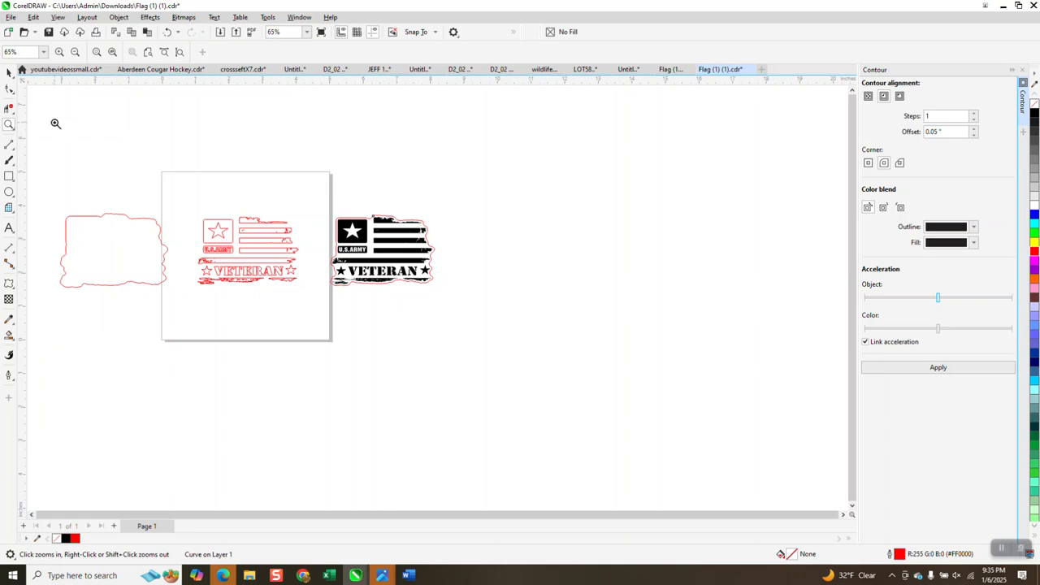
click(10, 73)
drag(37, 166, 303, 309)
key(Delete)
Move the black flag together with its red contour into the page's upper-left corner.
click(319, 292)
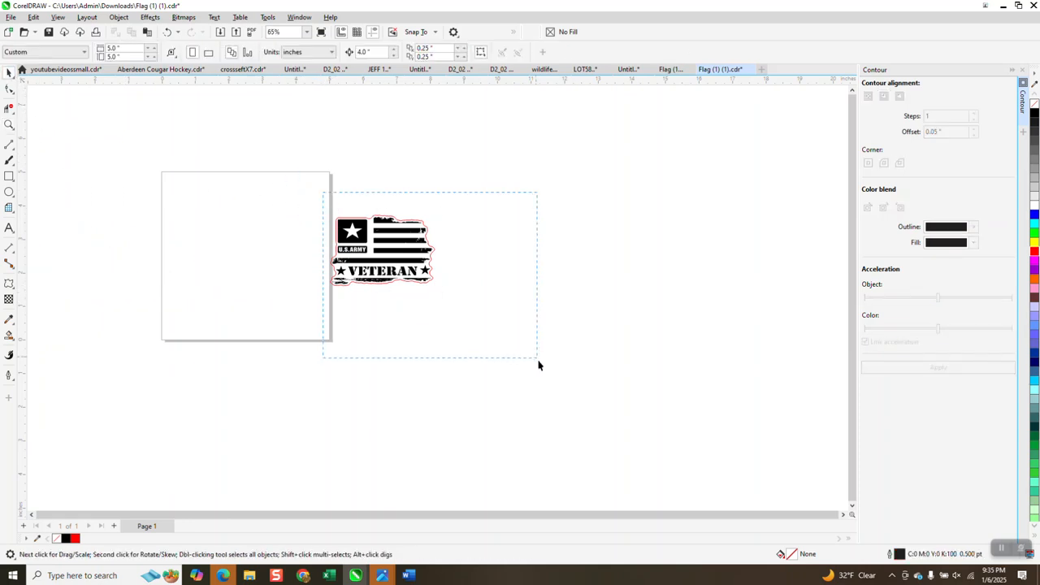
drag(538, 364, 538, 365)
drag(385, 262, 220, 219)
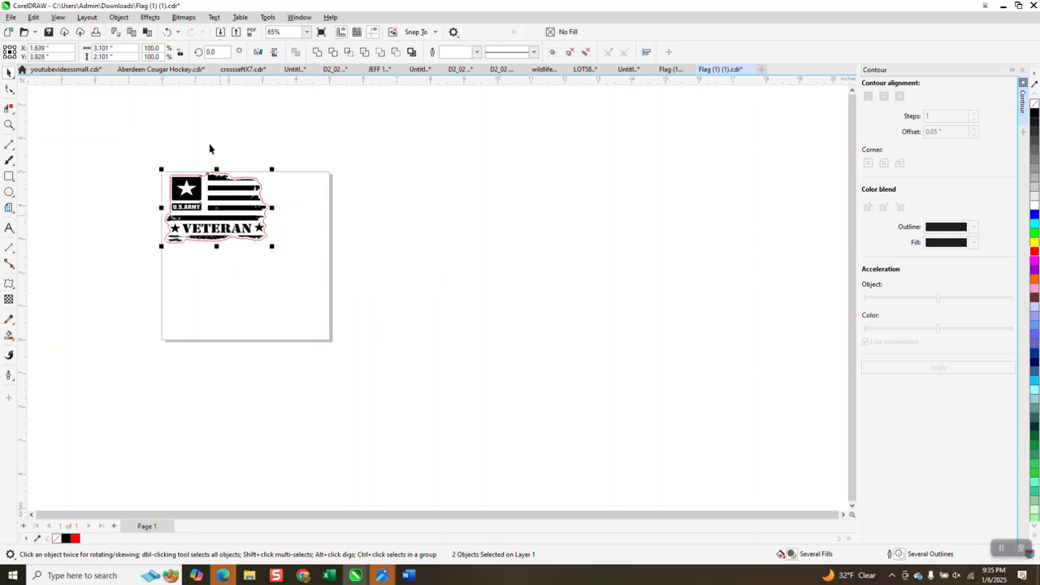
click(102, 95)
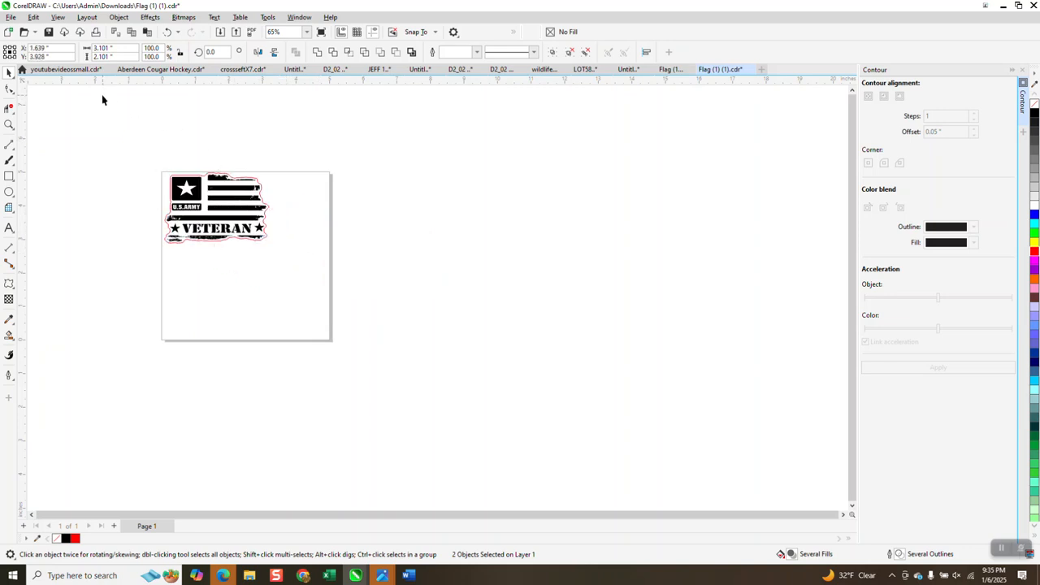
Move the red contour curve 4 inches up, away from the black flag.
click(261, 194)
key(Up)
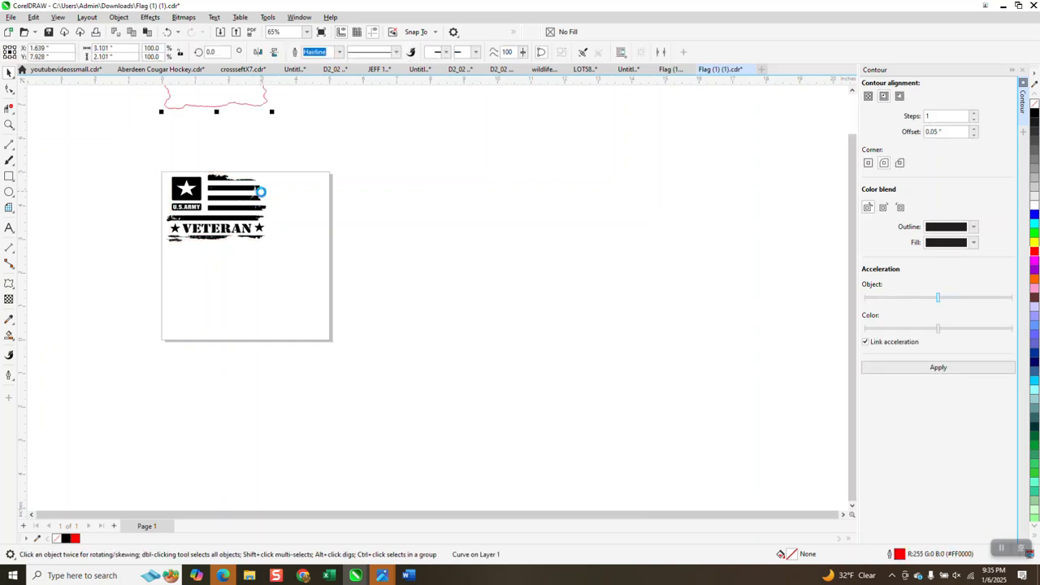
click(9, 125)
drag(138, 168, 373, 271)
scroll(360, 291, down, 1)
scroll(358, 294, down, 1)
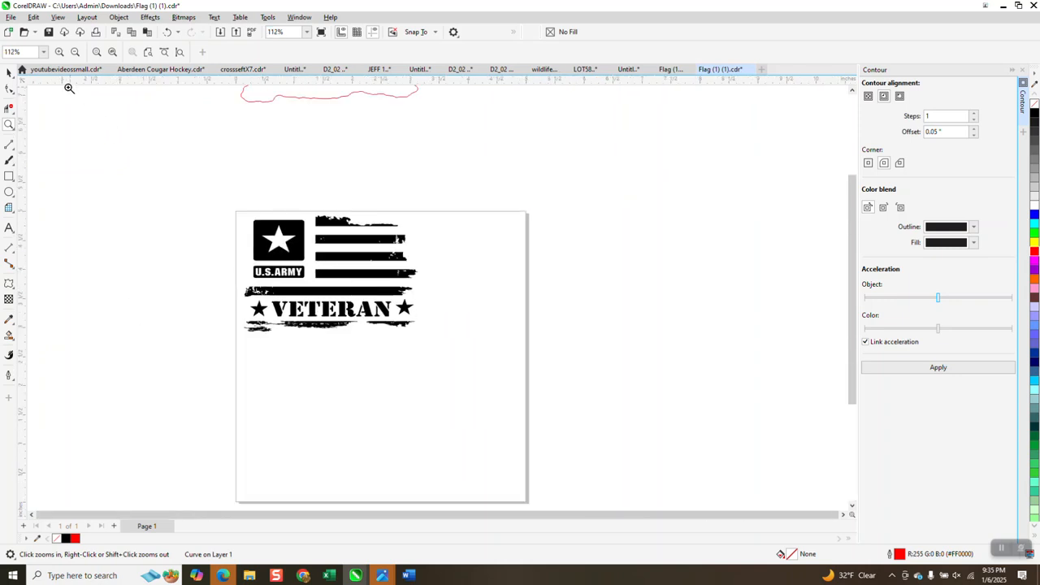
Move the black flag 4 inches left off the page and bring the red contour 4 inches down onto the page.
click(9, 72)
key(Escape)
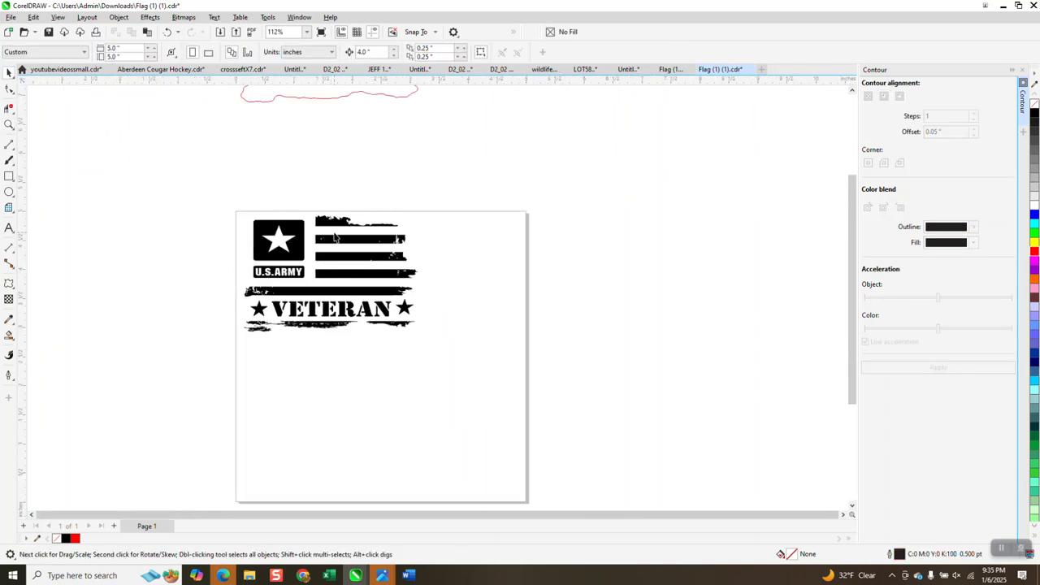
drag(345, 215, 115, 216)
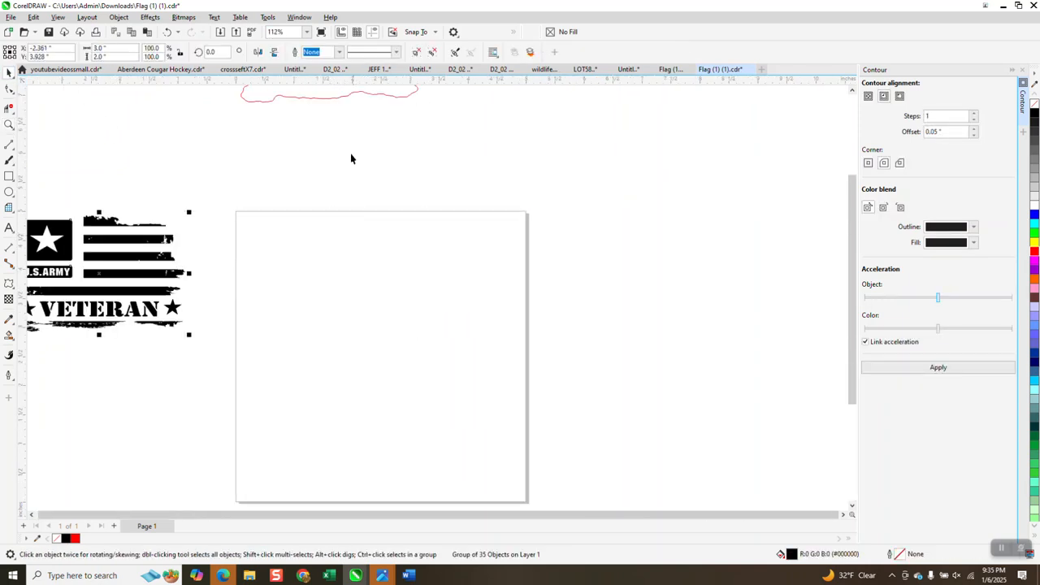
click(350, 95)
key(l)
key(t)
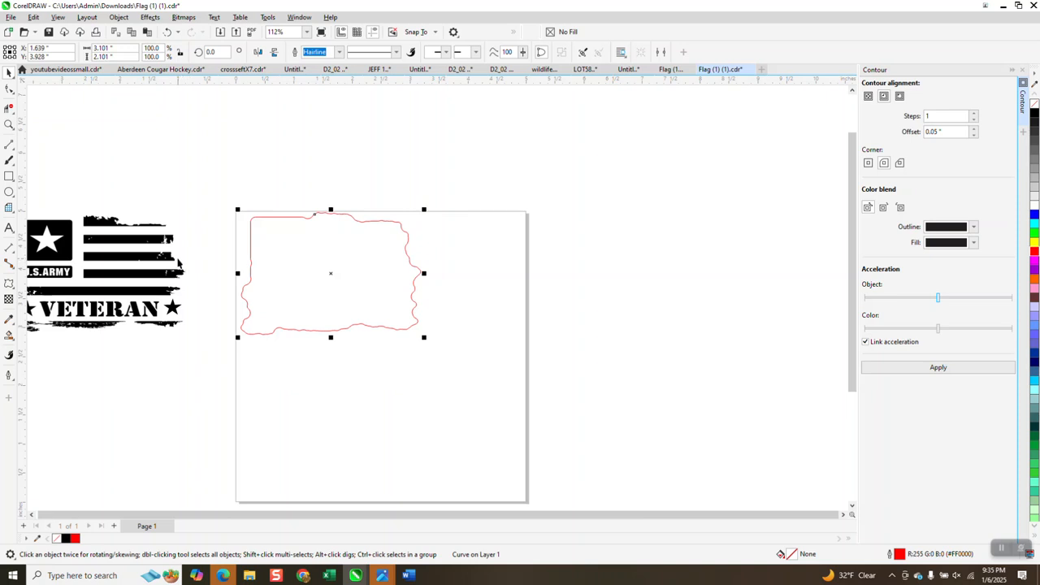
Try the flag with no fill and a black outline, and undo both changes.
click(171, 244)
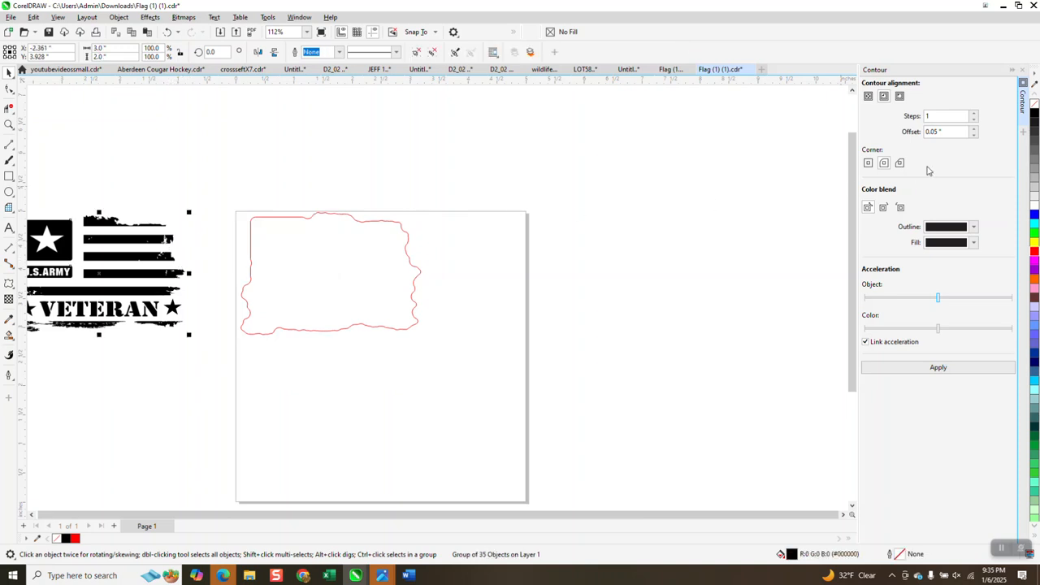
click(1035, 103)
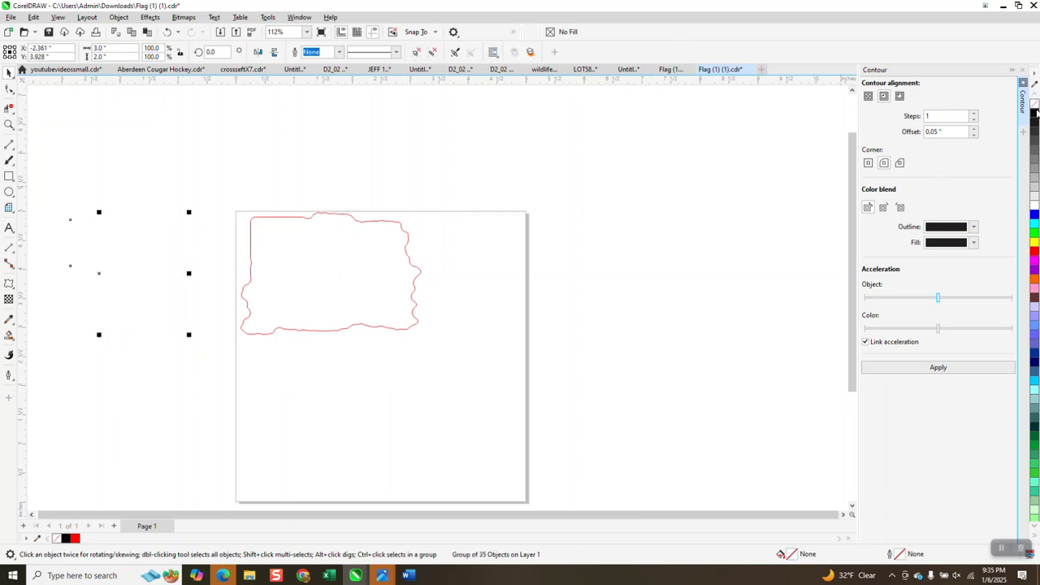
right_click(1034, 114)
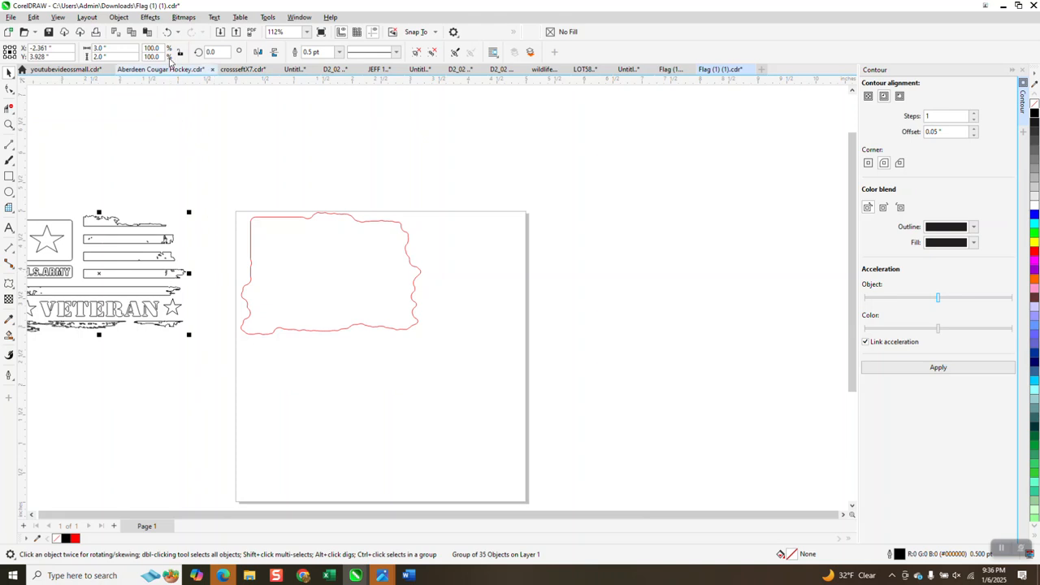
key(ctrl+z)
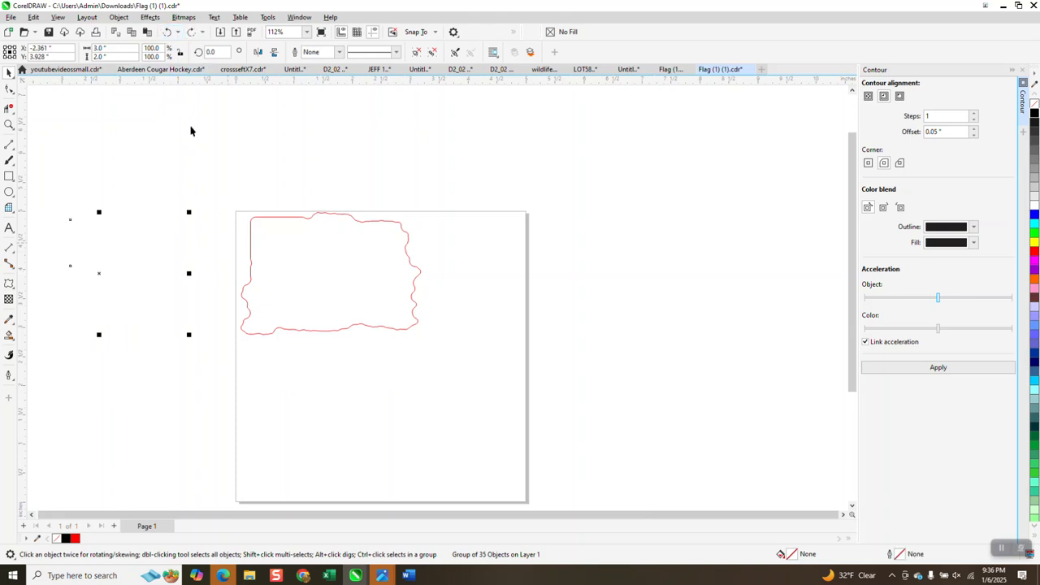
click(167, 32)
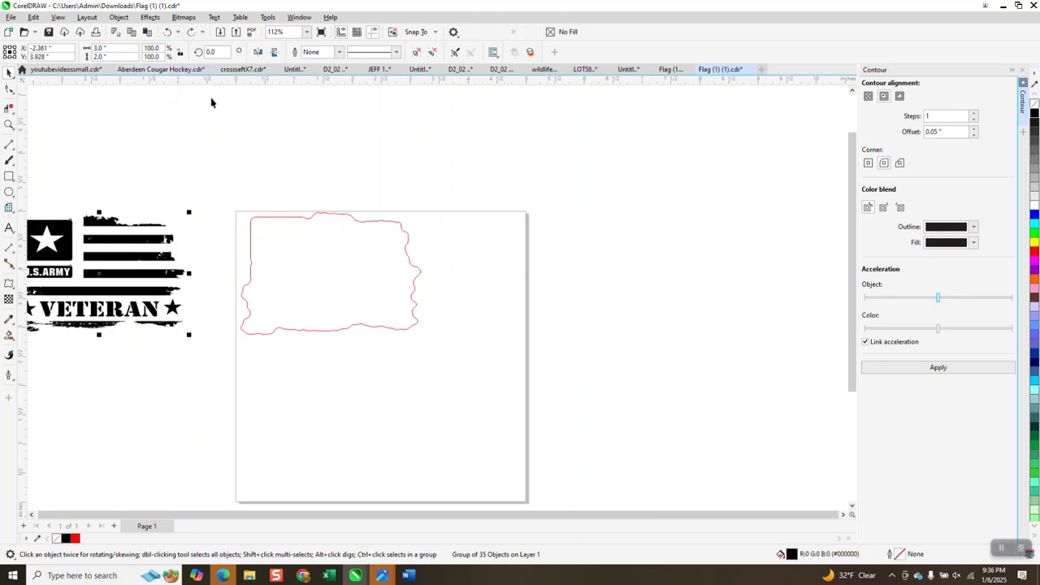
Move the black flag 4 inches right, back inside the red contour on the page.
click(132, 253)
key(ctrl+shift+z)
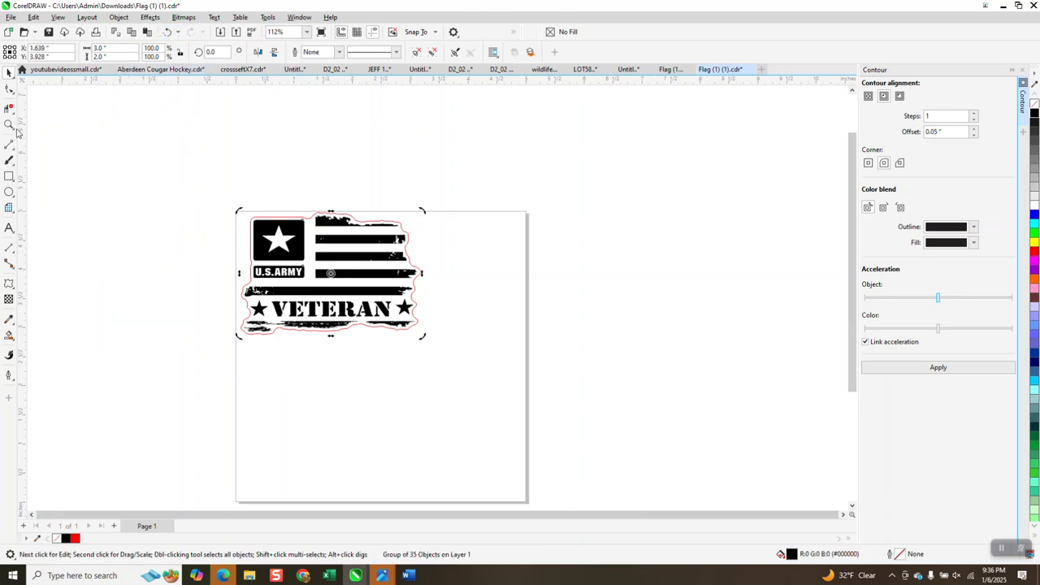
click(9, 123)
drag(253, 211, 446, 354)
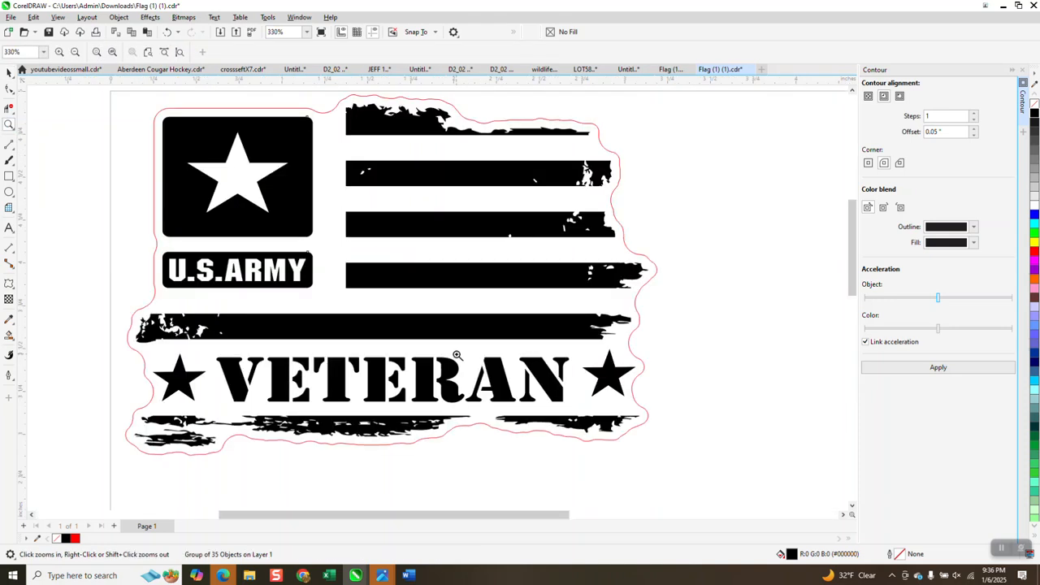